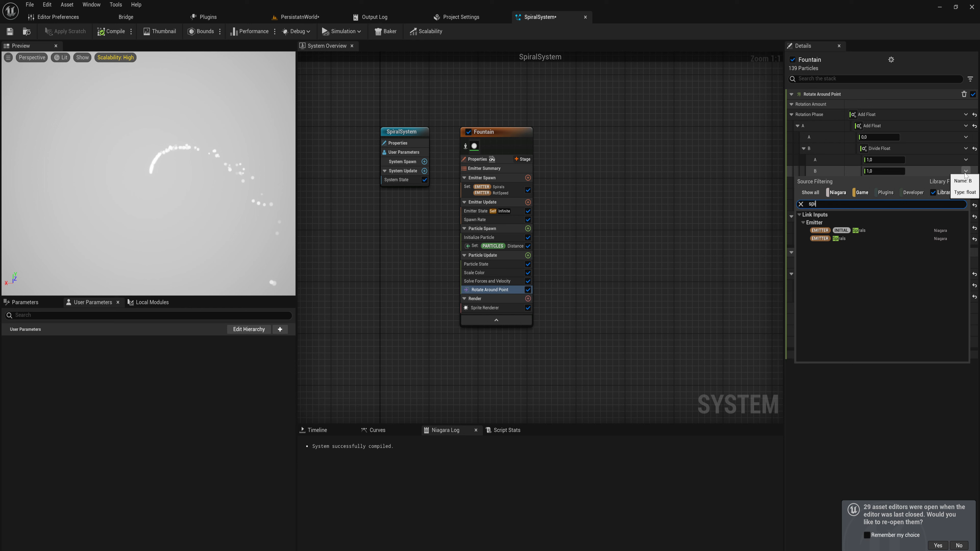
- Link divisor B of the Rotation Phase's nested Divide Float to EMITTER Spirals and make its A input a Round Float
click(894, 237)
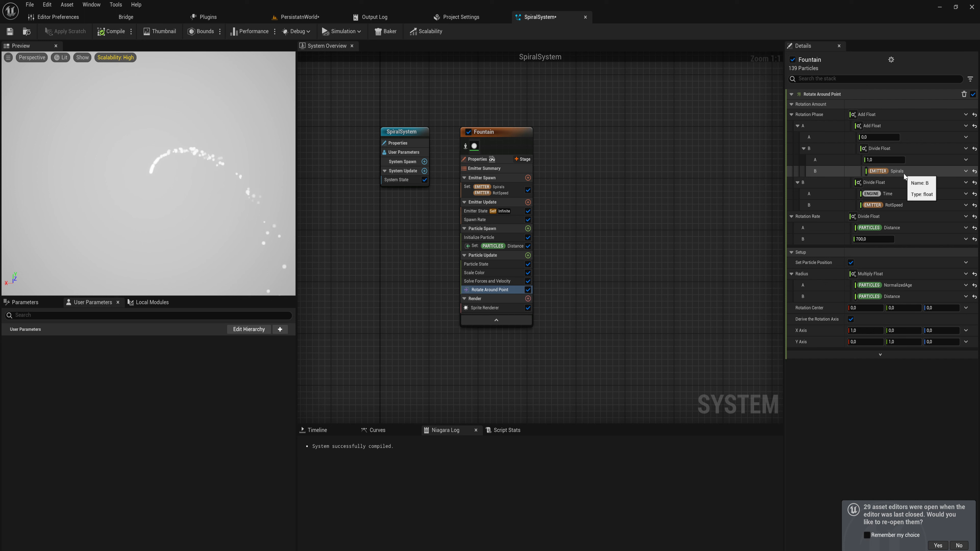
click(965, 159)
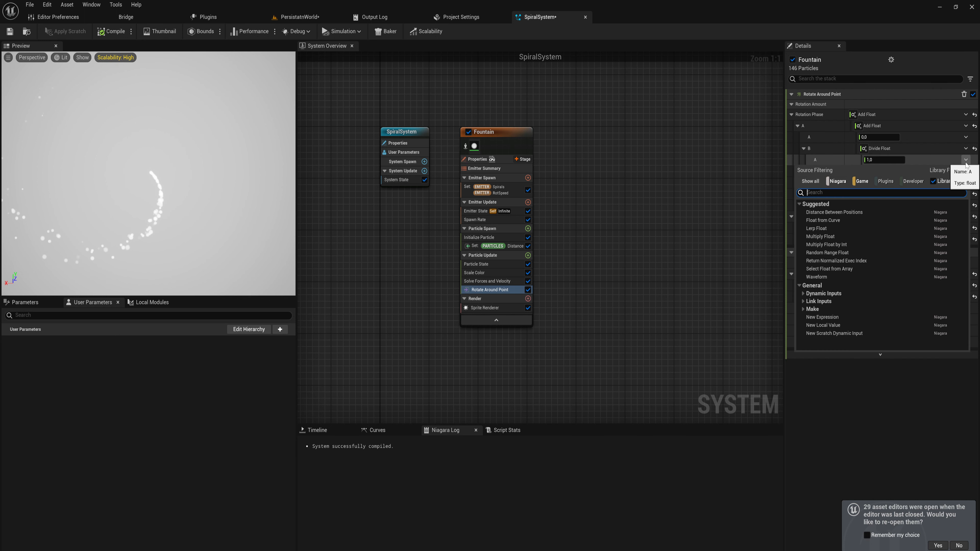
text(roun)
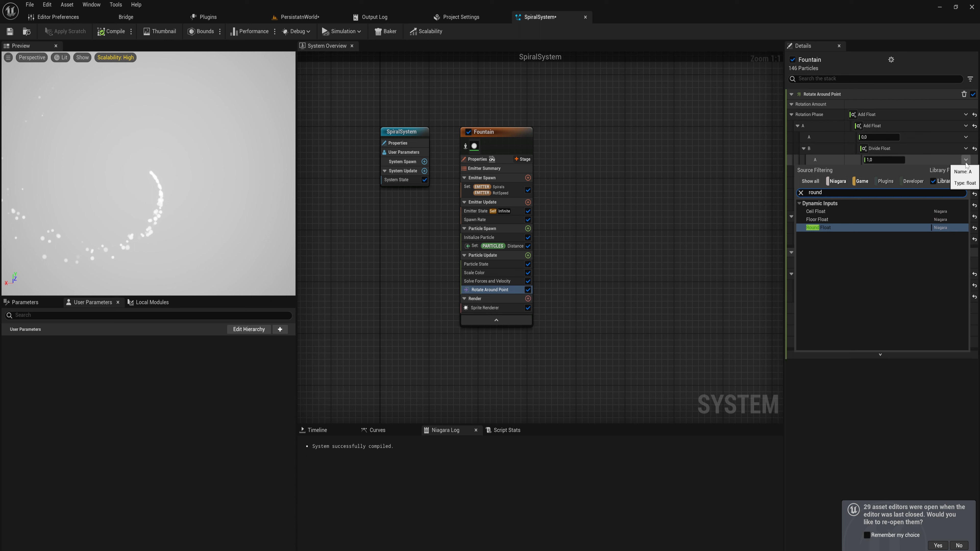
text(d)
key(Return)
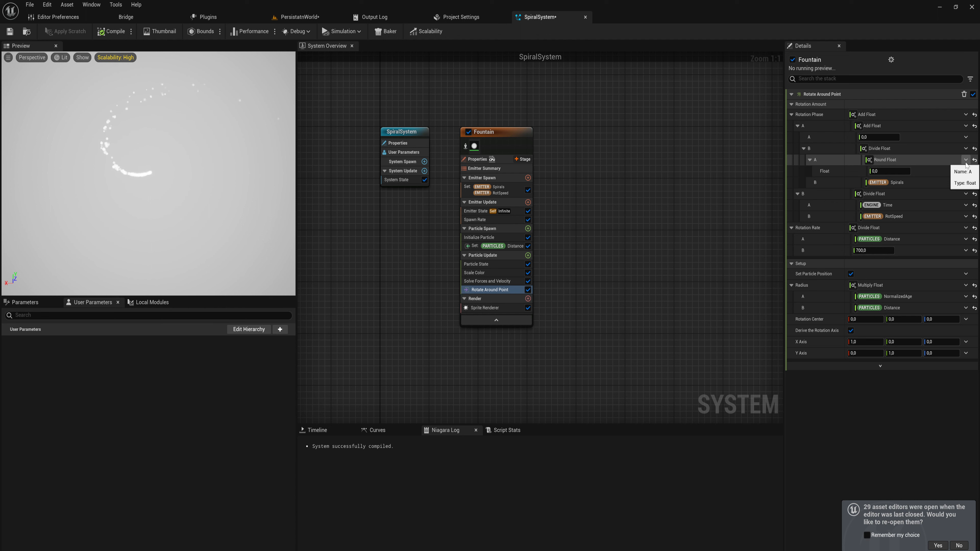
- Feed the Round Float with a Random Range Float whose Maximum is linked to EMITTER Spirals
click(965, 171)
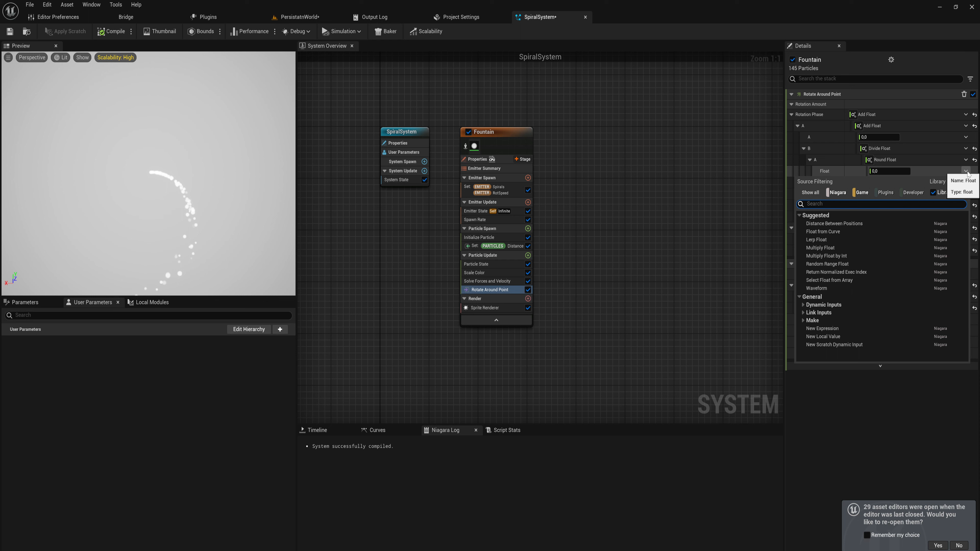
text(random)
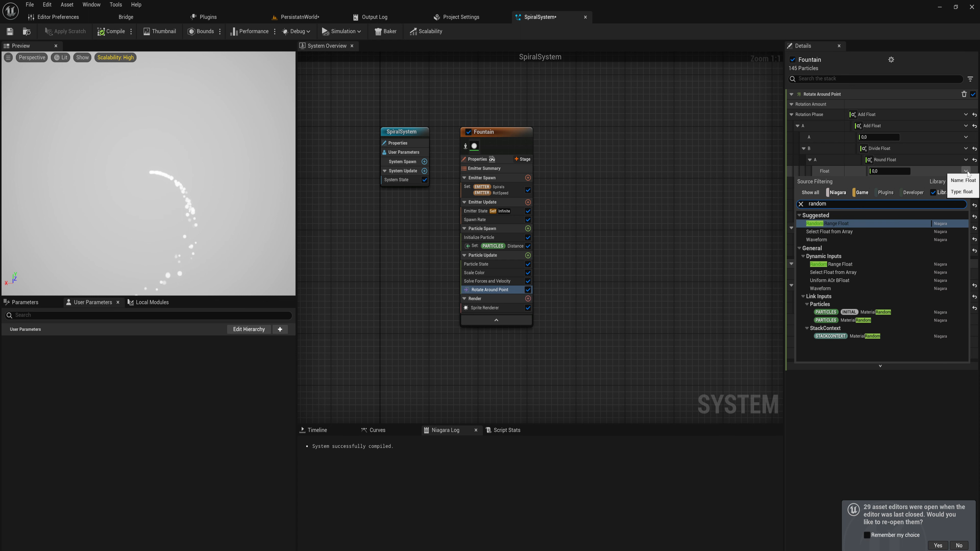
key(Return)
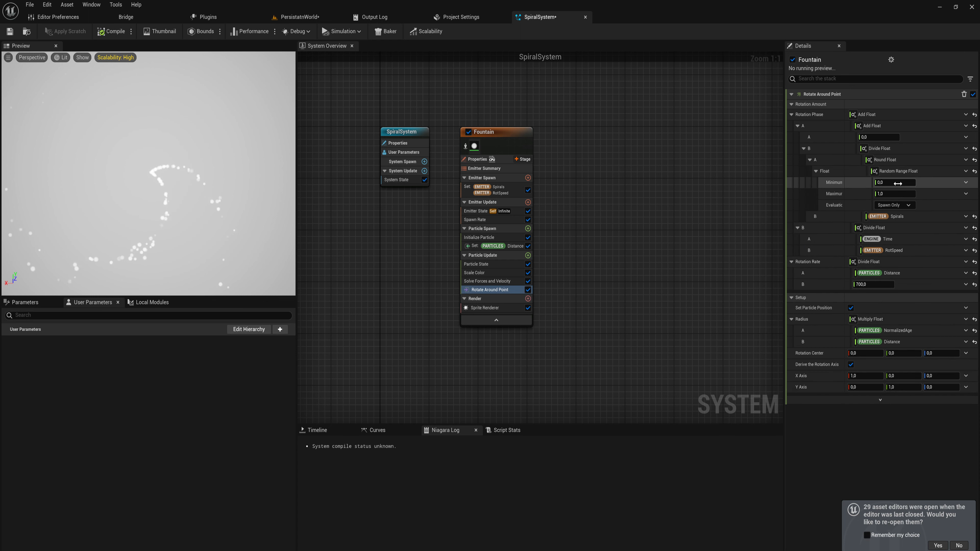
click(965, 193)
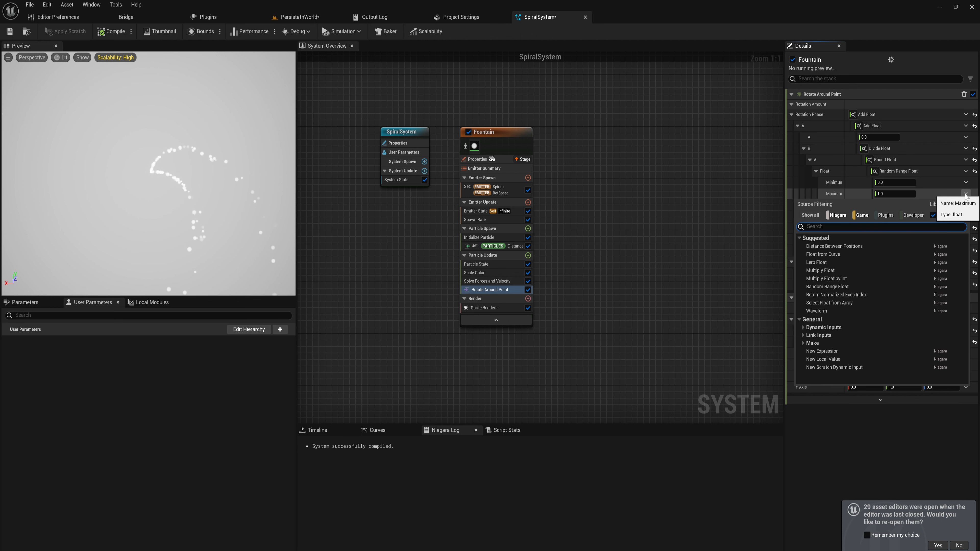
text(spiral)
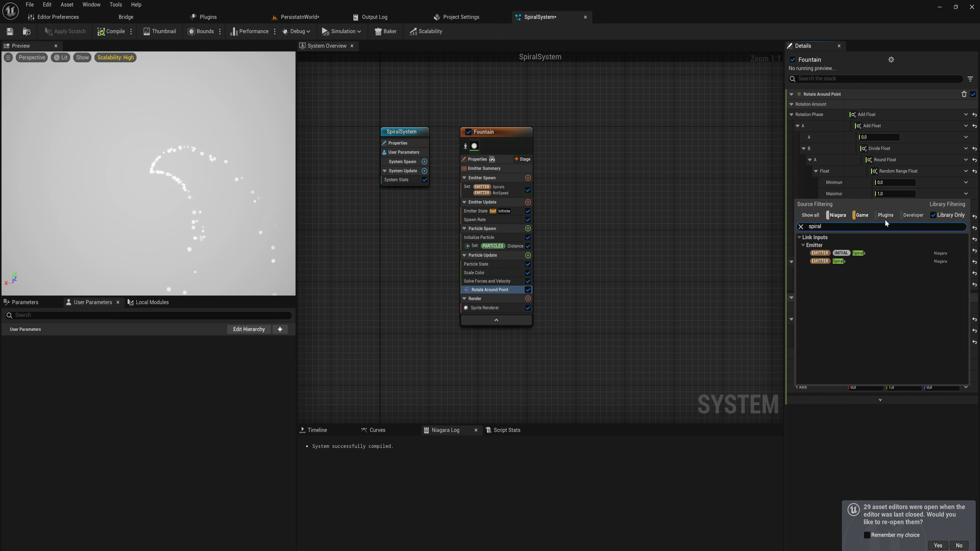
click(878, 261)
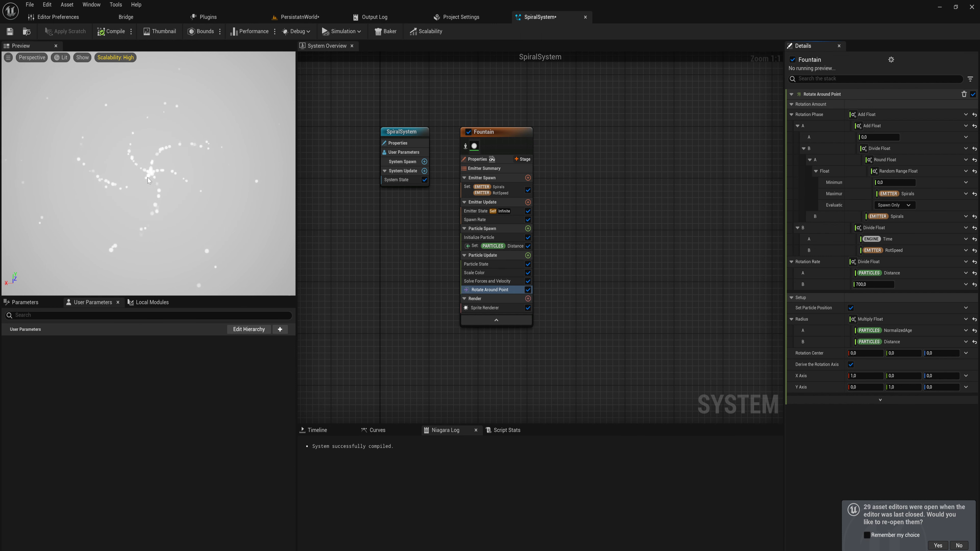
- Set the Spirals parameter in the Fountain's Emitter Spawn group to 5
click(509, 190)
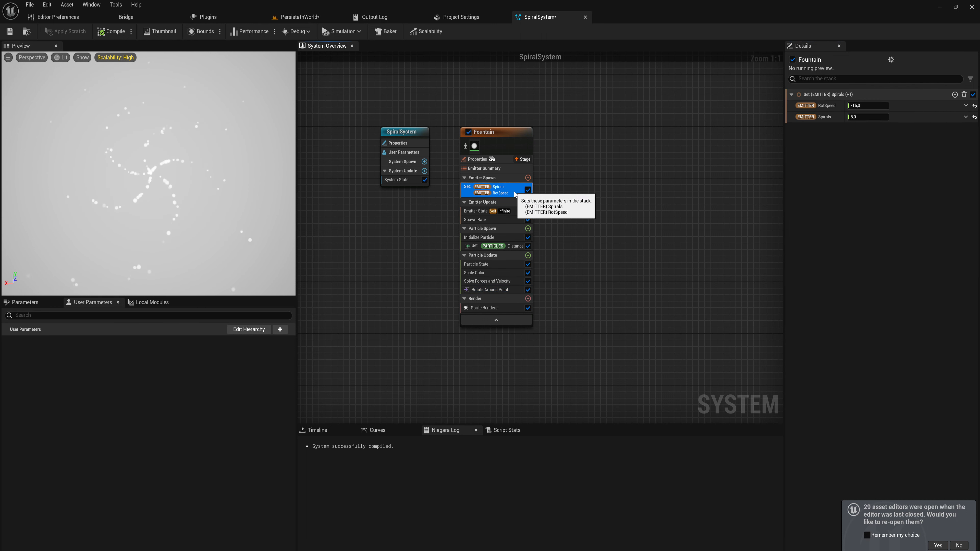
click(867, 116)
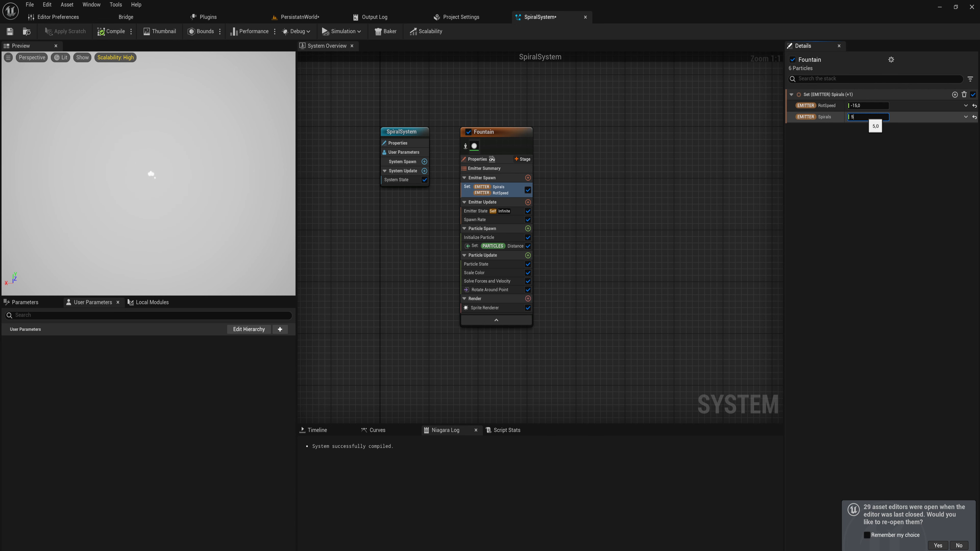
- Collapse the Divide Float inputs in Rotate Around Point's Rotation Phase and make input A of the nested Add Float a Random Range Float
click(489, 290)
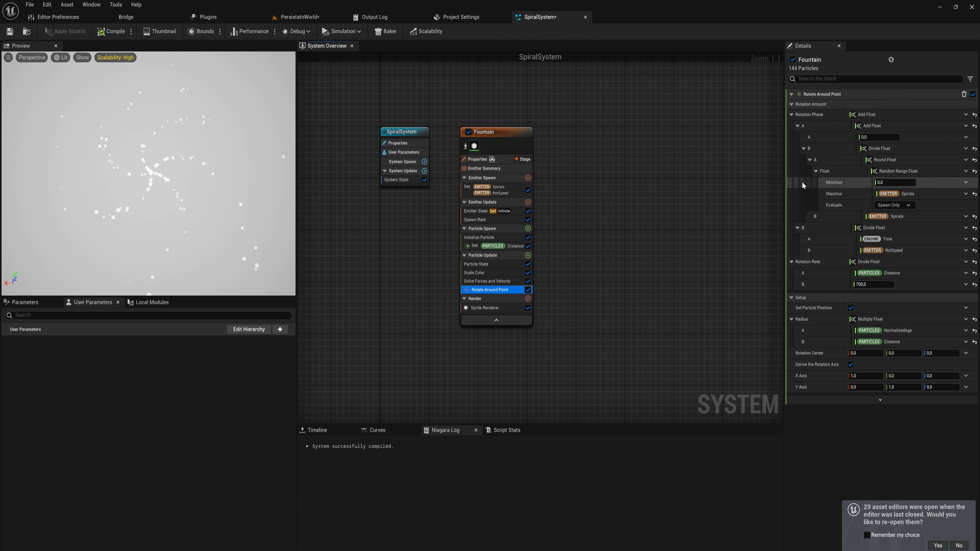
click(816, 171)
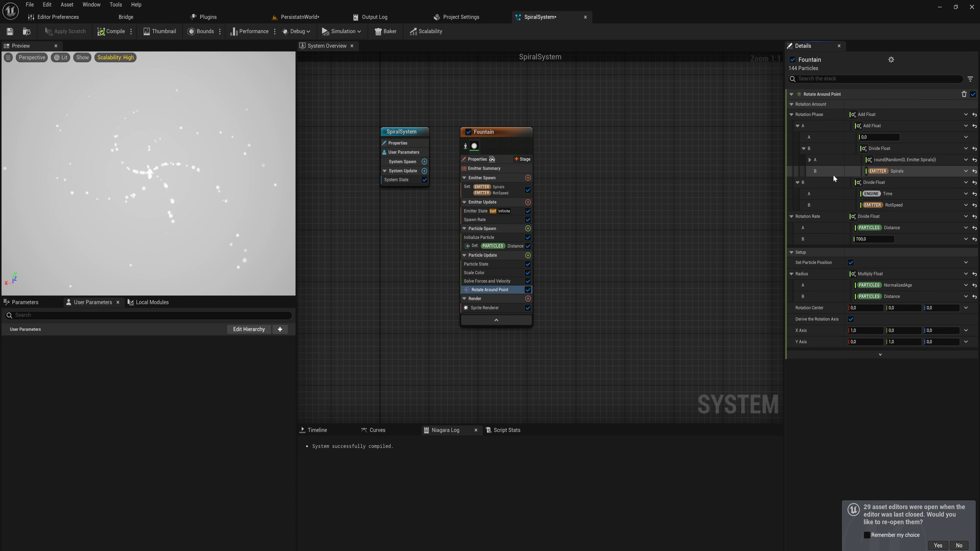
click(839, 160)
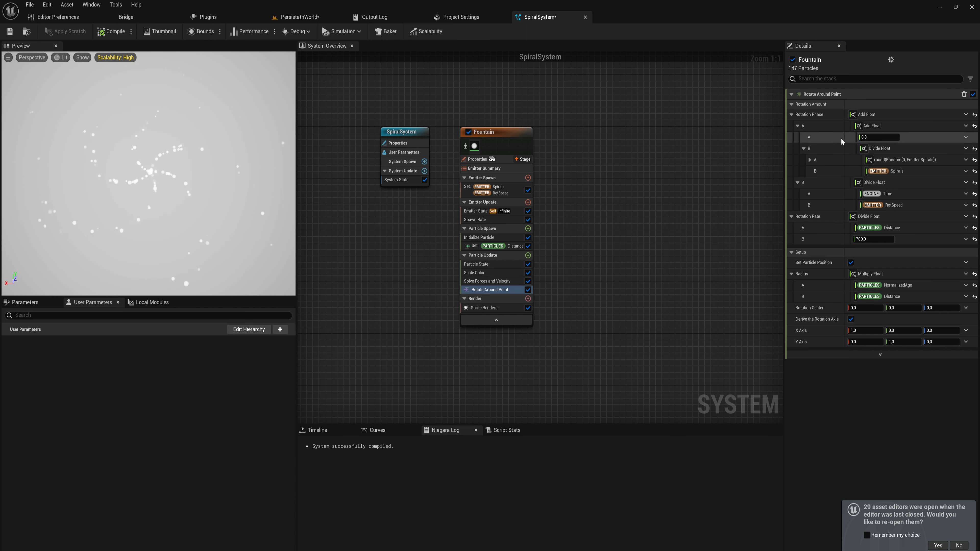
click(803, 148)
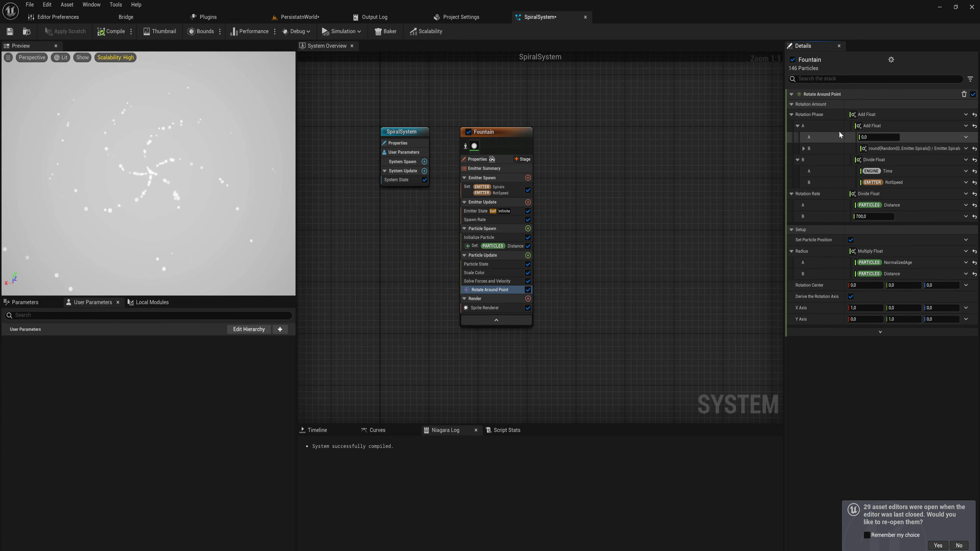
click(797, 159)
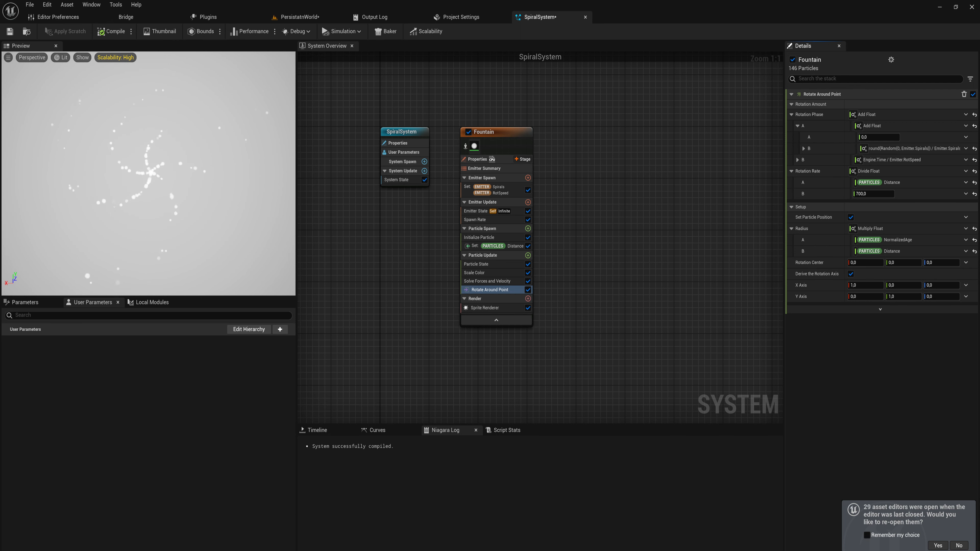
click(965, 138)
text(rna)
key(ctrl+a)
text(rand)
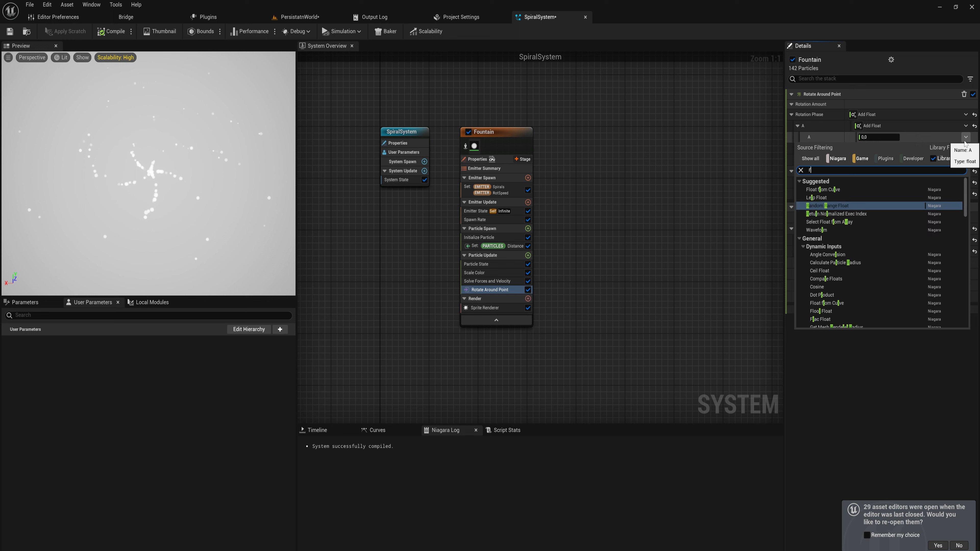
key(Return)
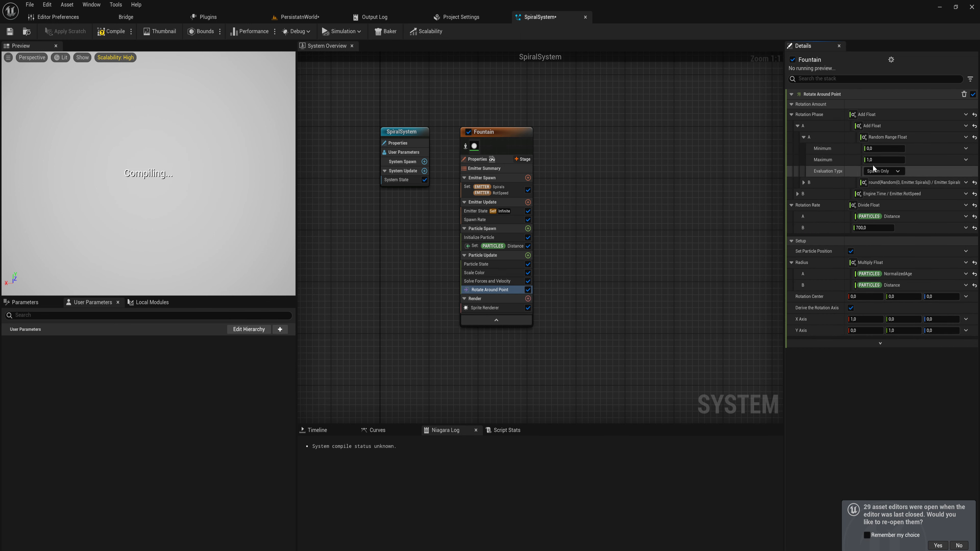
- Make the new Random Range Float's Minimum a Divide Float of 0.1 by EMITTER Spirals
click(965, 149)
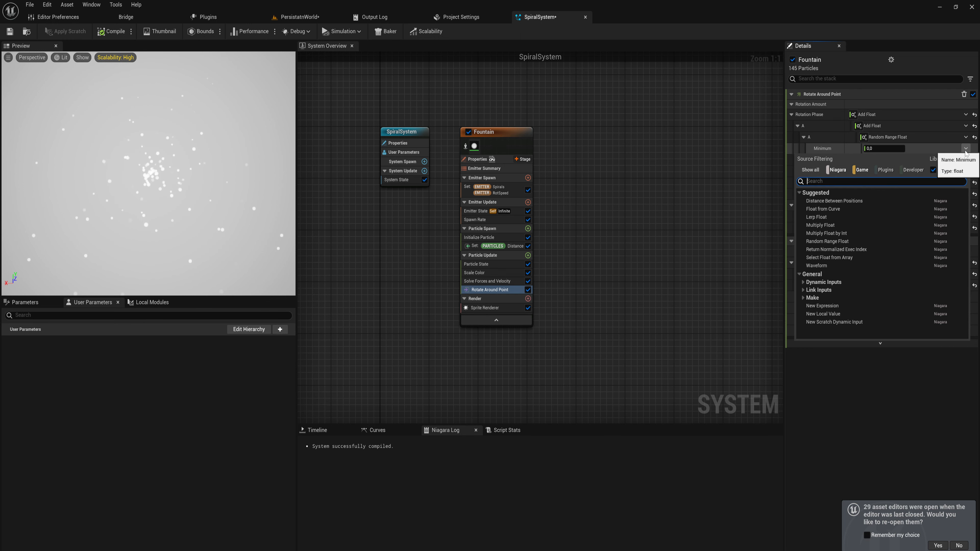
text(div)
key(Return)
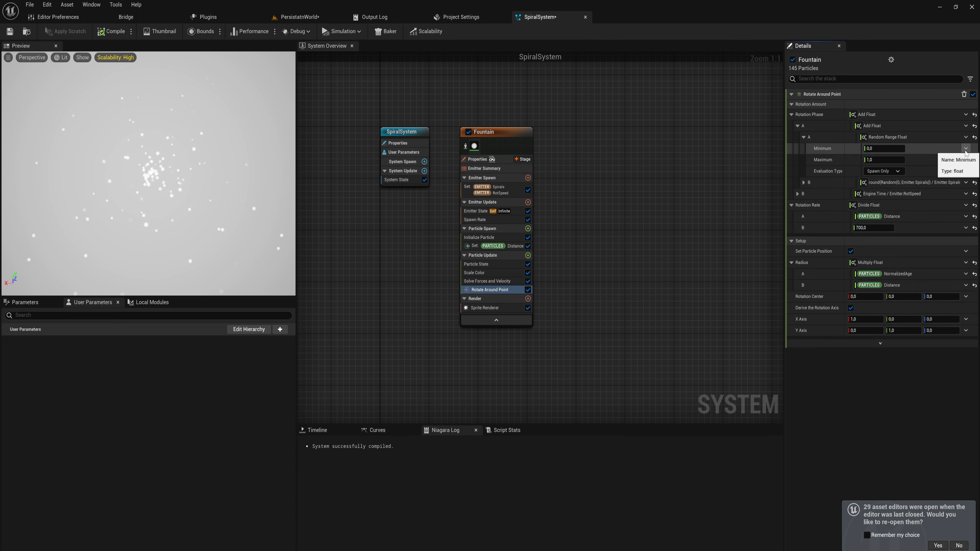
click(889, 160)
text(0)
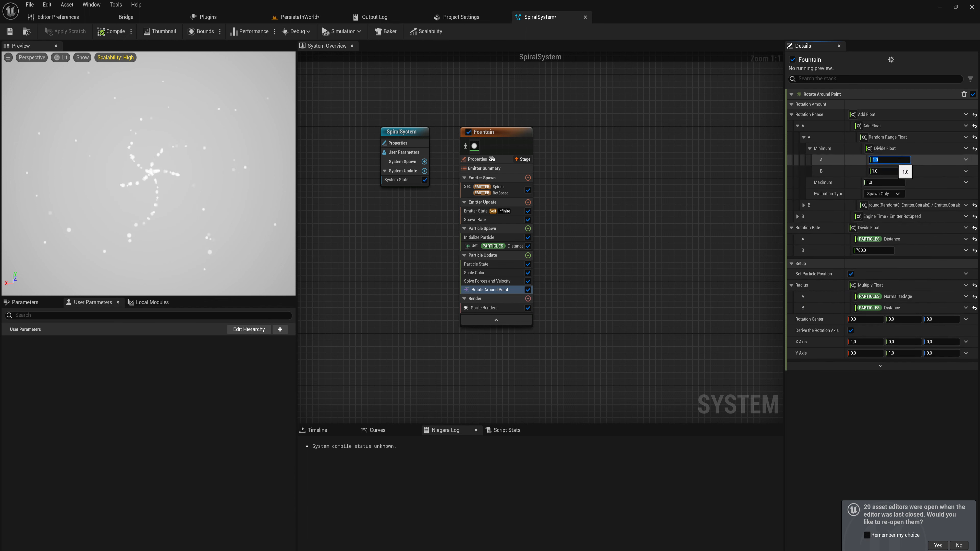
text(.)
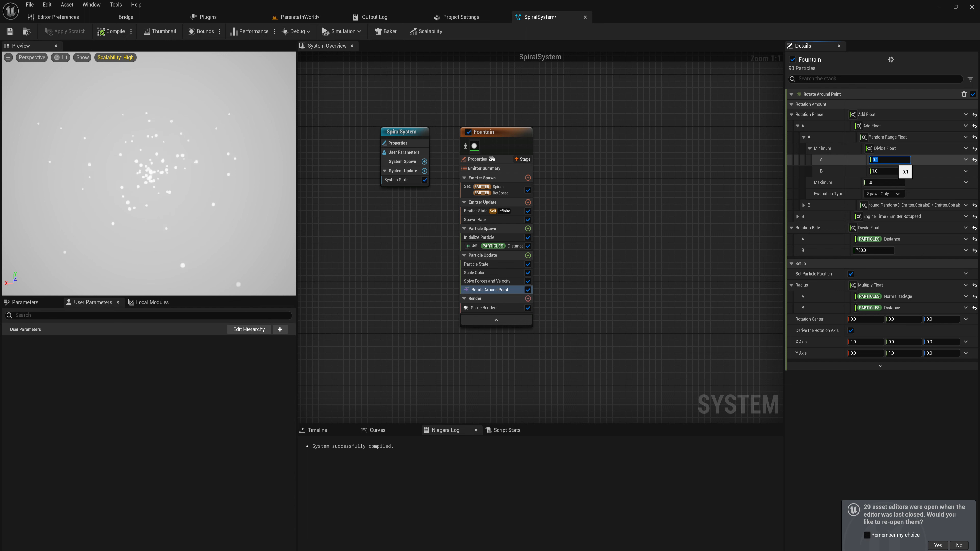
click(965, 171)
text(pi)
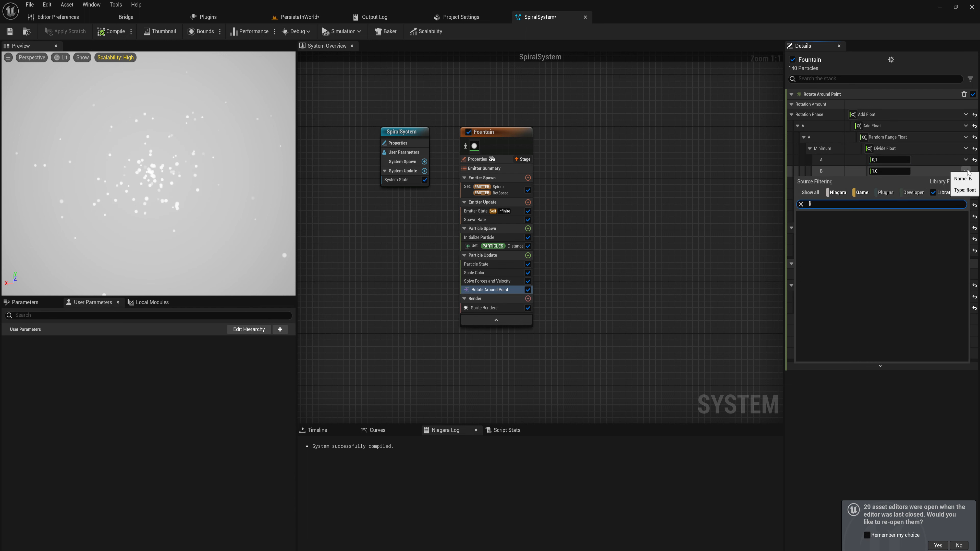
text(r)
click(934, 238)
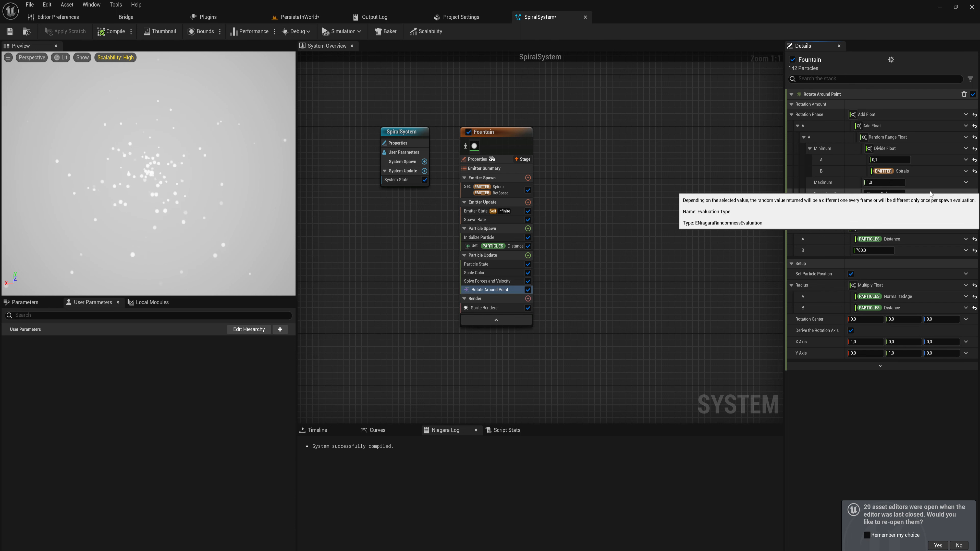
- Make the same Random Range Float's Maximum a Divide Float of -0.1 by EMITTER Spirals
click(965, 183)
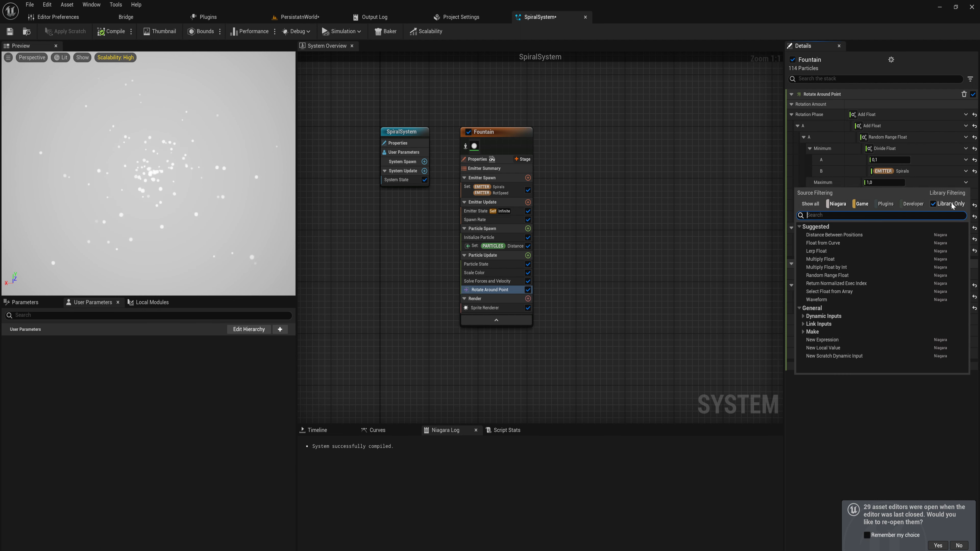
text(div)
key(Return)
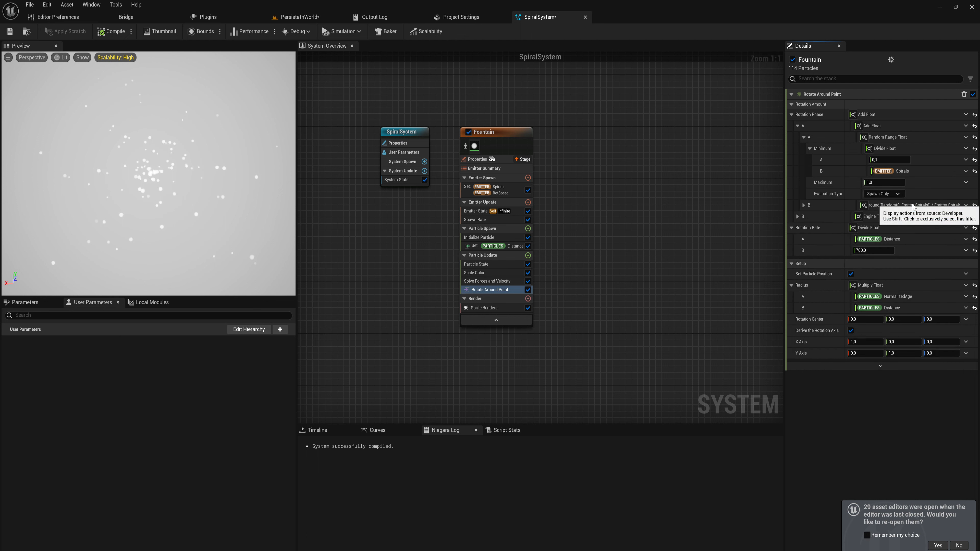
click(903, 195)
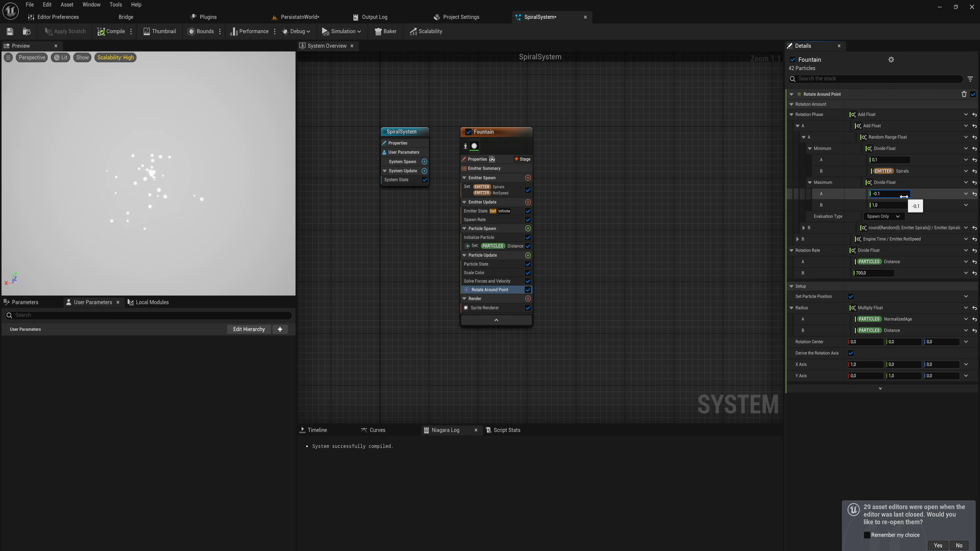
click(966, 205)
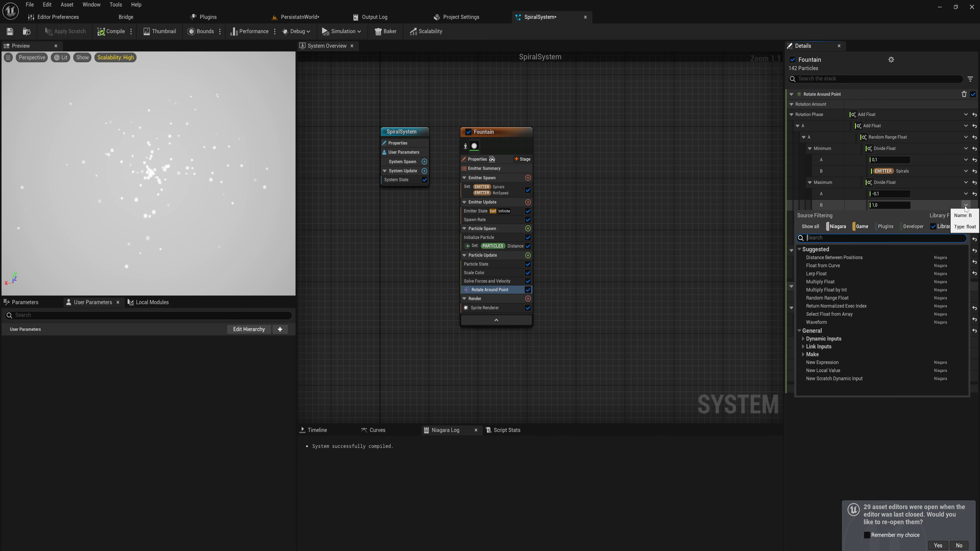
text(spiral)
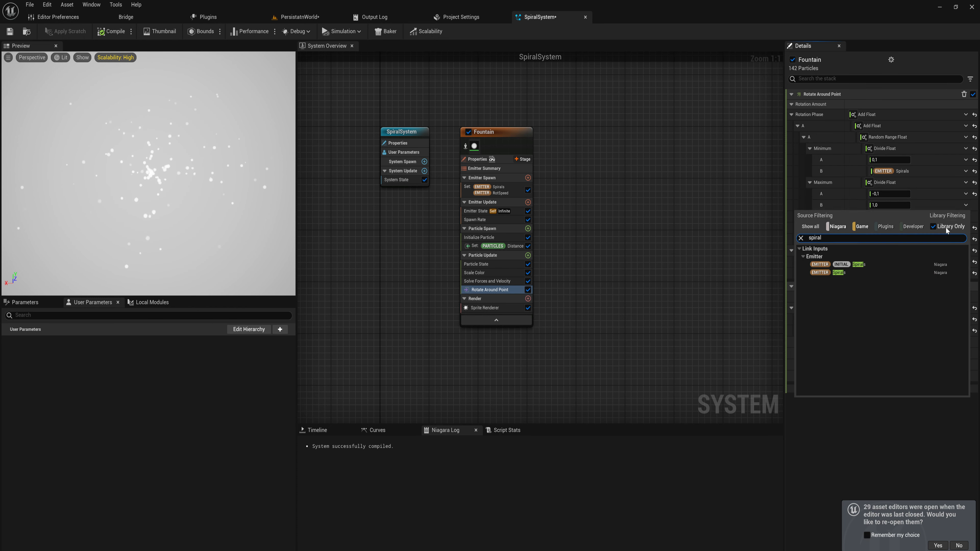
click(891, 272)
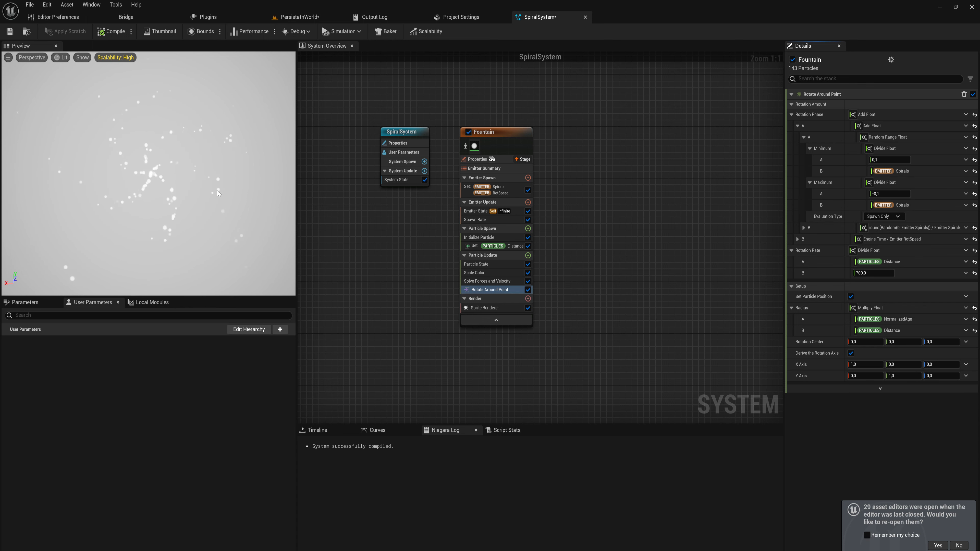
- Replace the fixed SpawnRate value in the emitter's Spawn Rate module with a Multiply Float dynamic input
drag(148, 154, 162, 229)
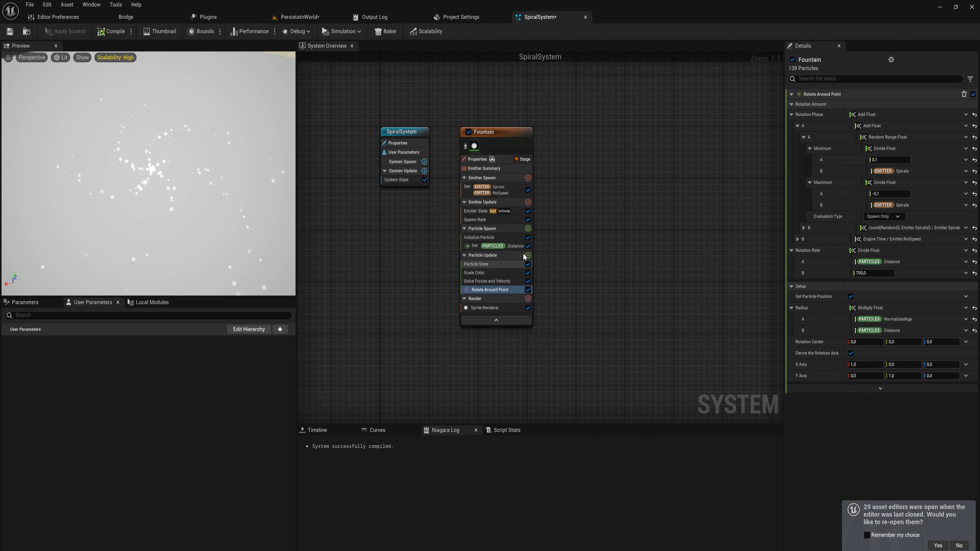
click(500, 220)
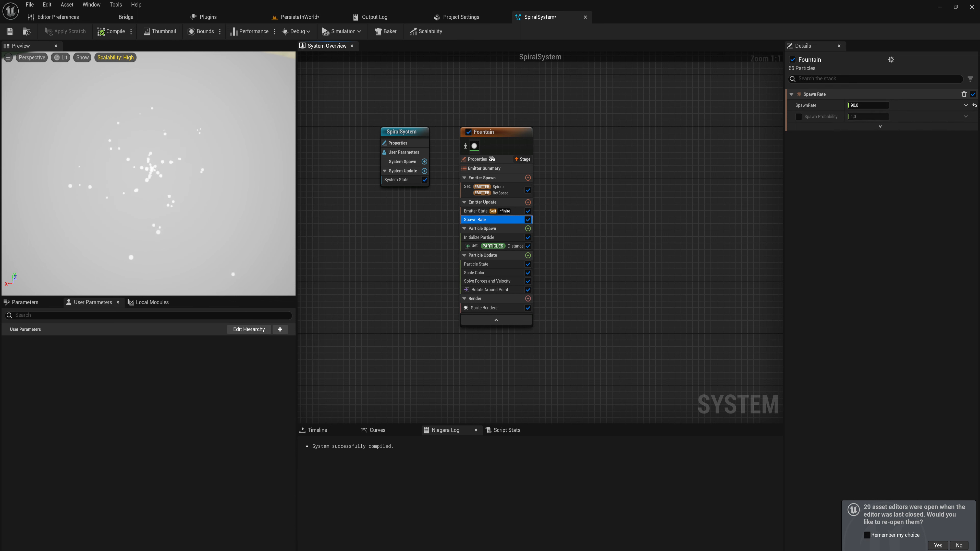
click(965, 105)
text(mul)
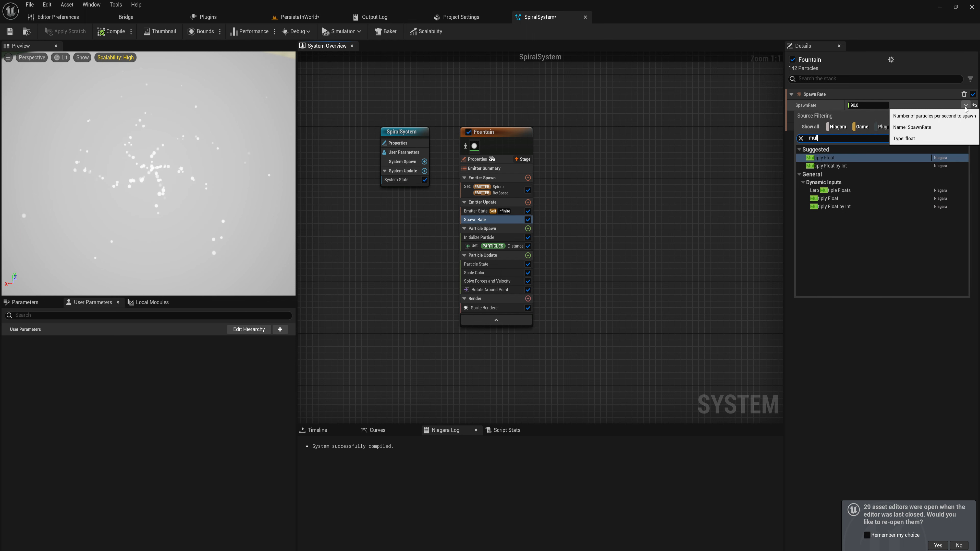
text(t)
key(Return)
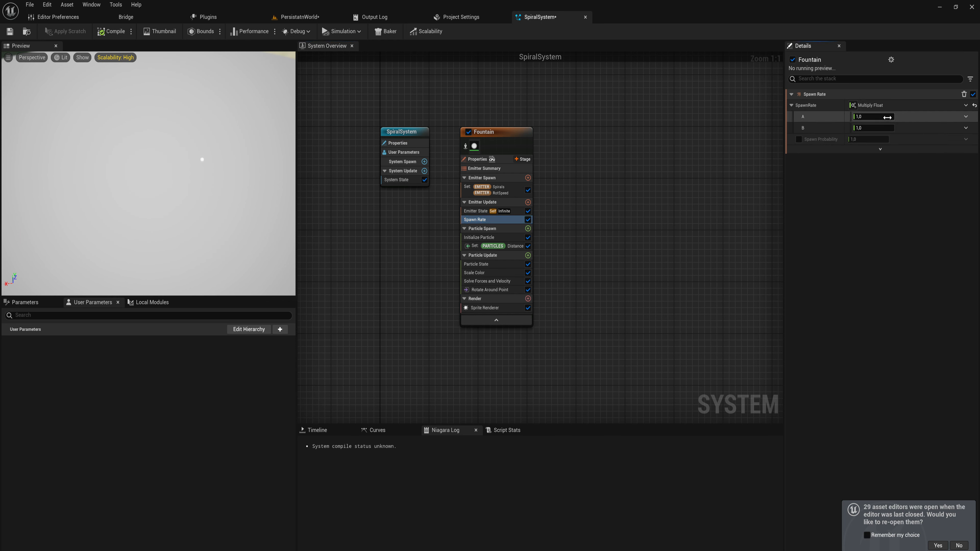
- Set the Spawn Rate's Multiply Float inputs to 200 for A and EMITTER Spirals for B
click(883, 117)
text(200)
key(Return)
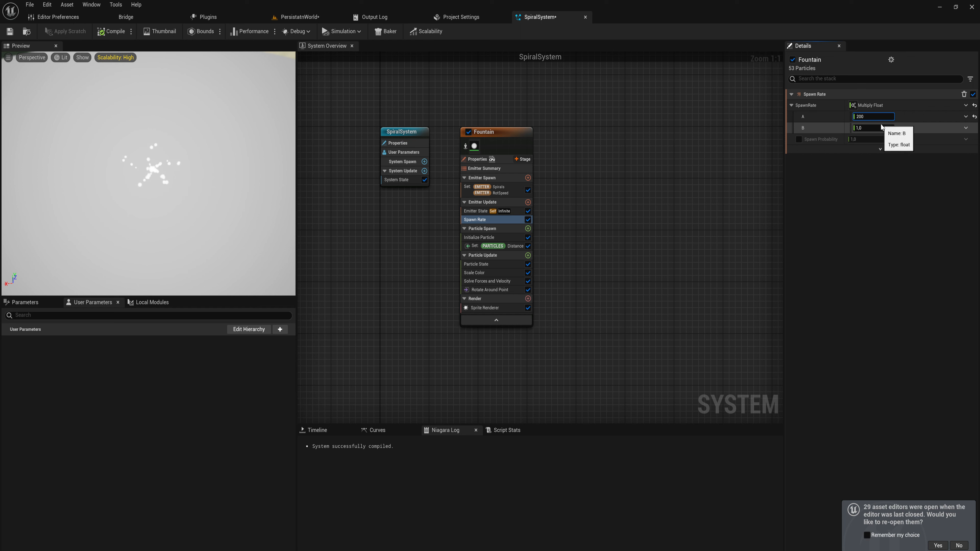
click(965, 128)
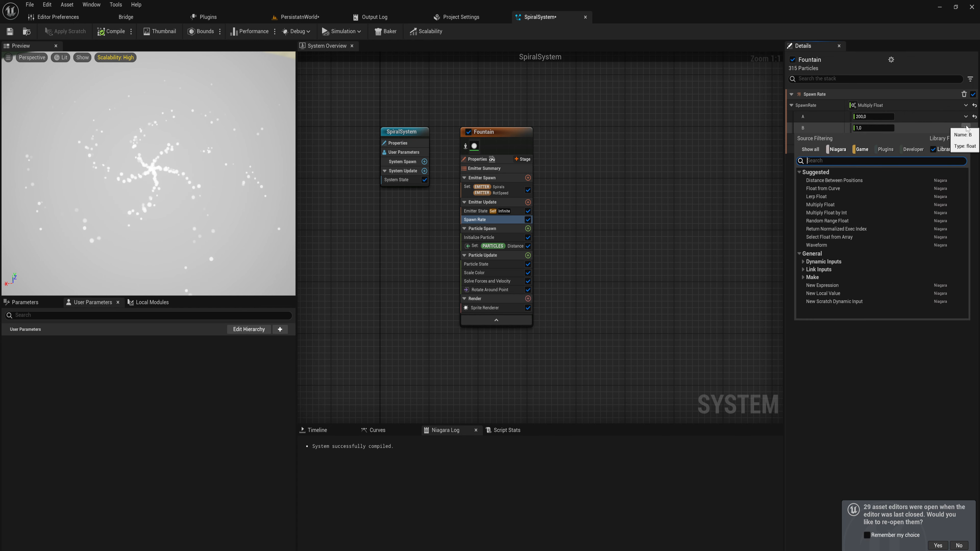
text(piral)
click(833, 195)
- Set the EMITTER Spirals parameter in the Fountain's Emitter Spawn group to 10
click(505, 188)
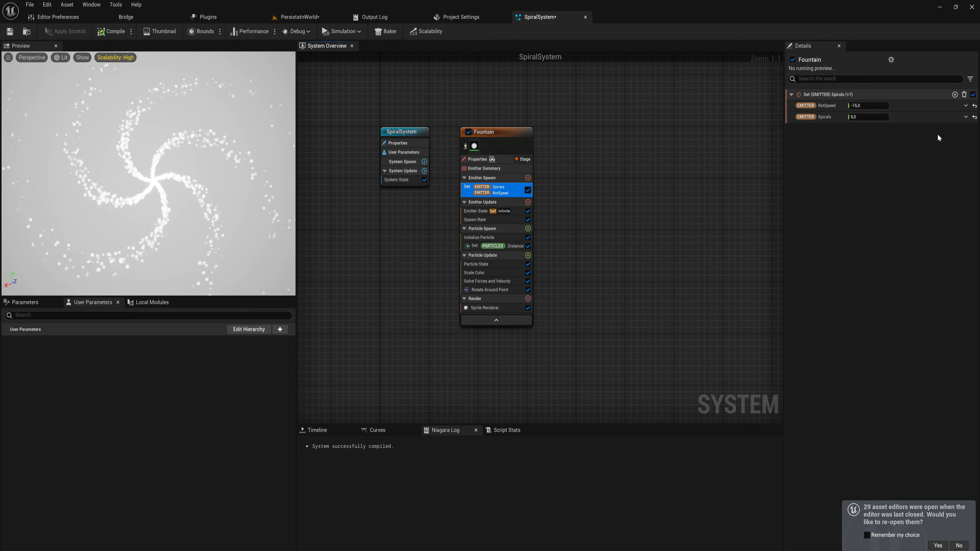
click(868, 116)
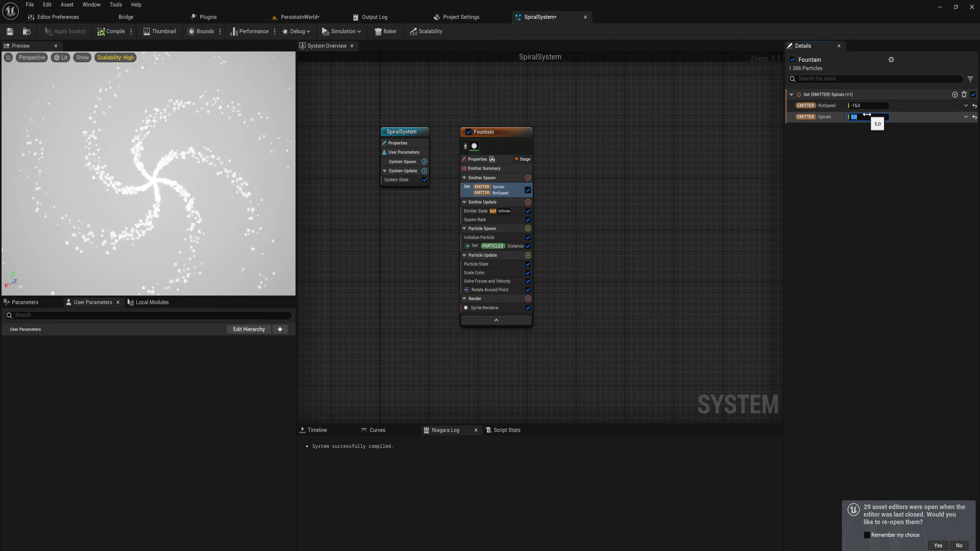
text(10)
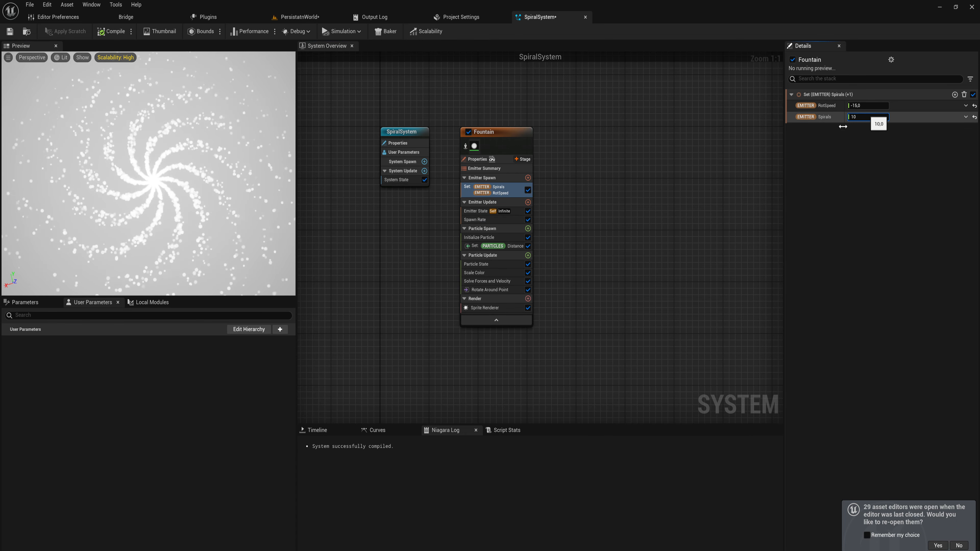
key(Return)
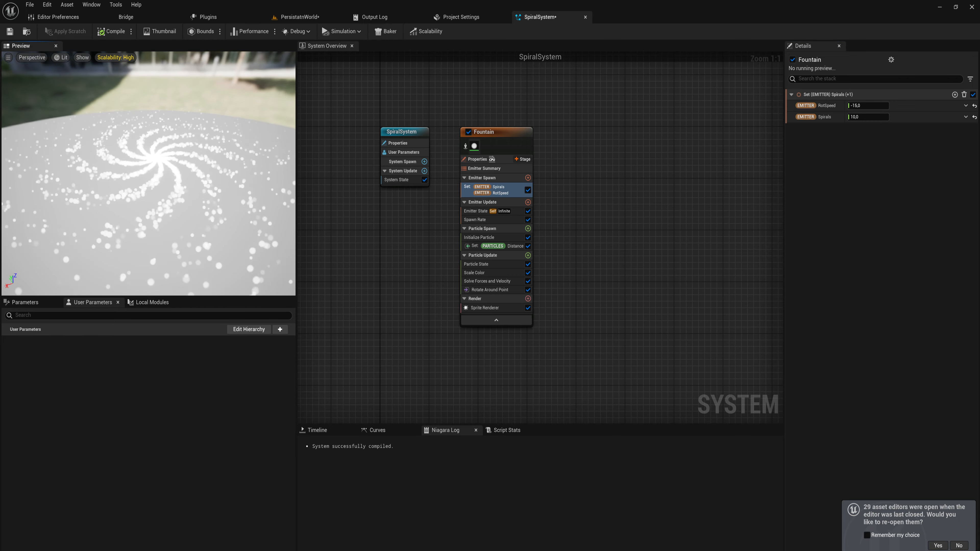
- Try 20 for EMITTER Spirals, restore it to 10 and inspect the spiral preview
click(868, 116)
text(20)
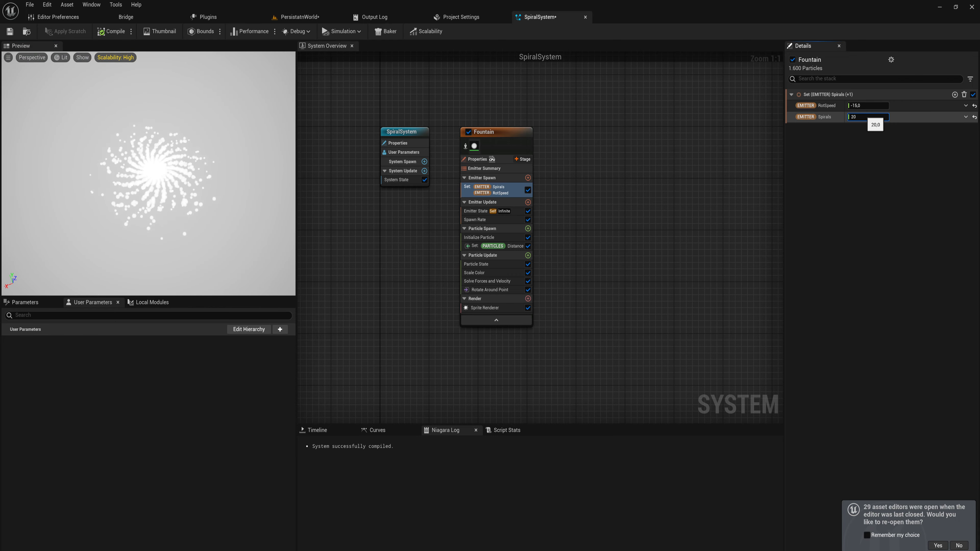
key(BackSpace)
key(BackSpace)
text(10)
key(Return)
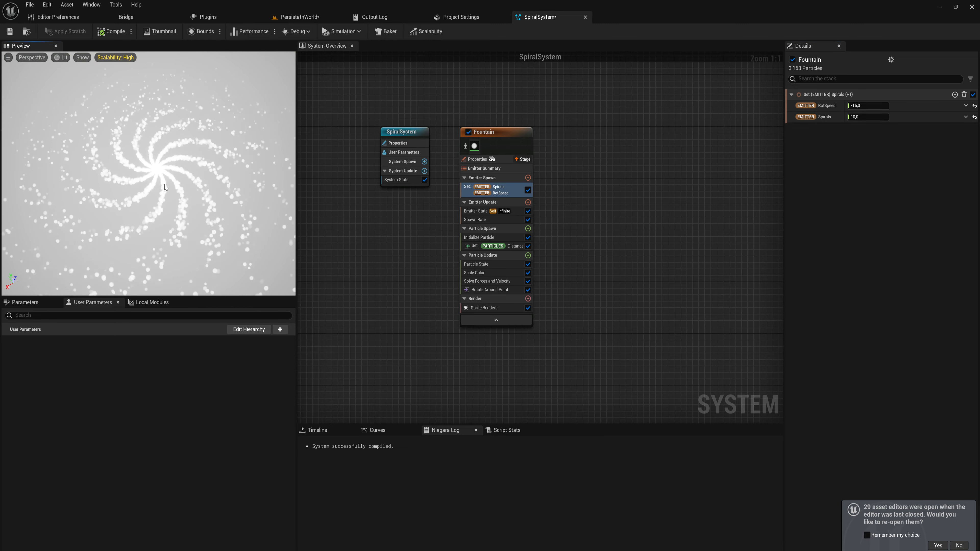
drag(164, 188, 192, 154)
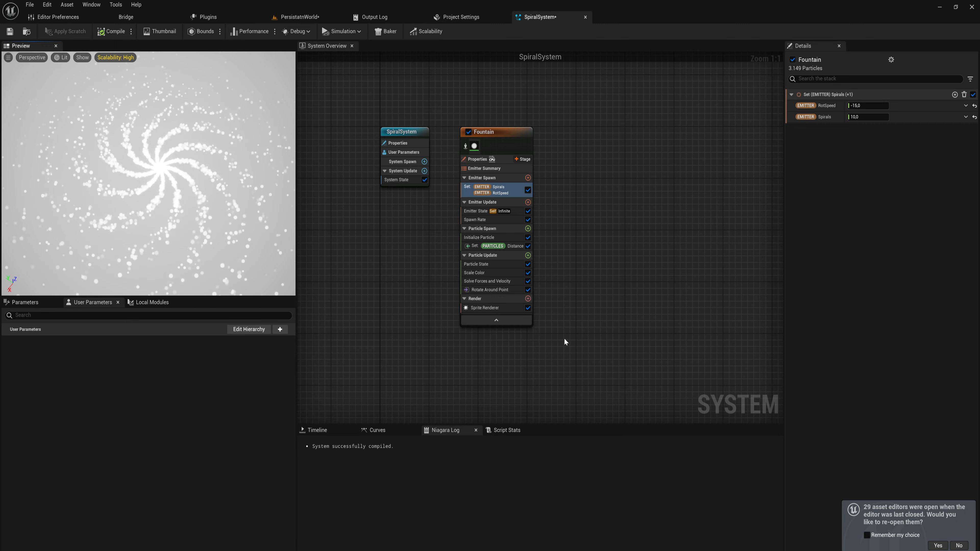
- Disable the Fountain's Sprite Renderer and add an emitter from the Empty template beside the Fountain node
click(527, 308)
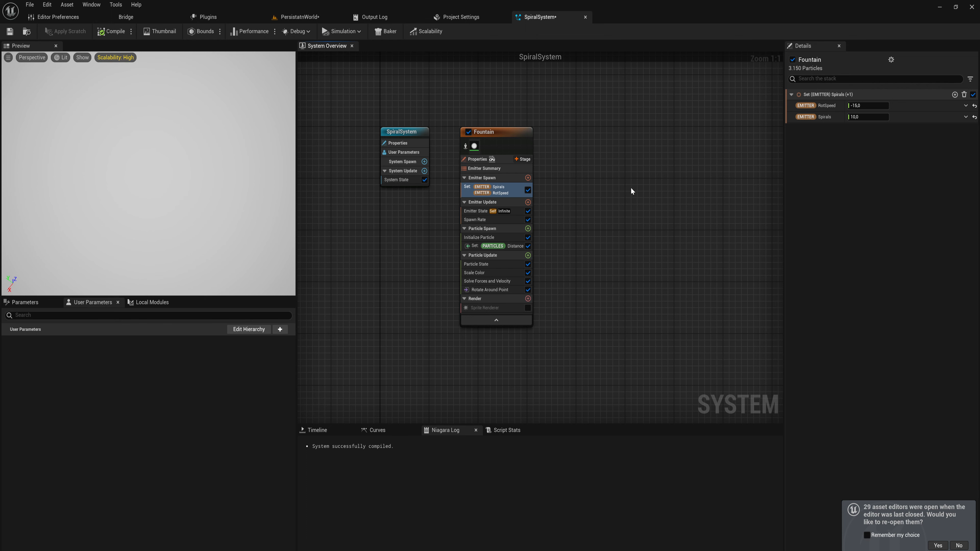
right_drag(631, 186, 558, 218)
right_click(560, 199)
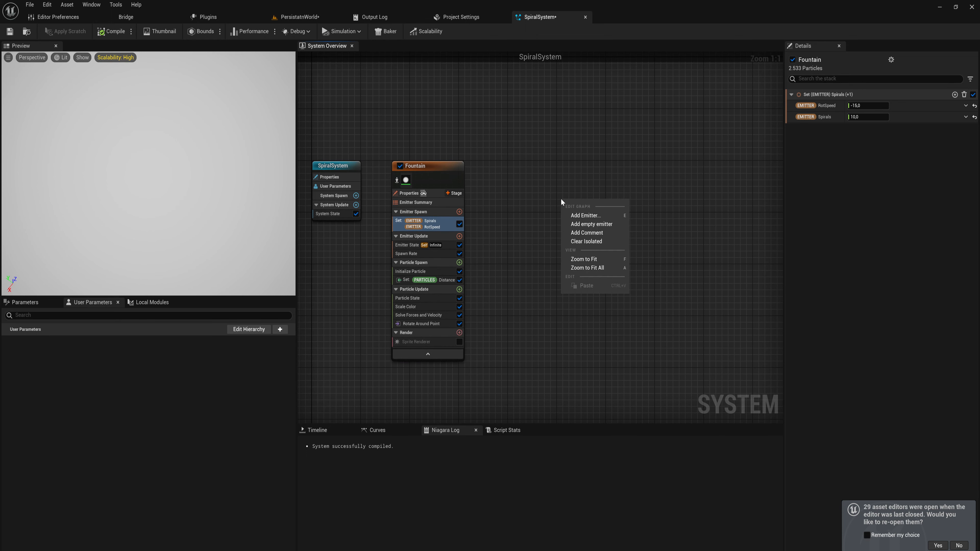
click(588, 215)
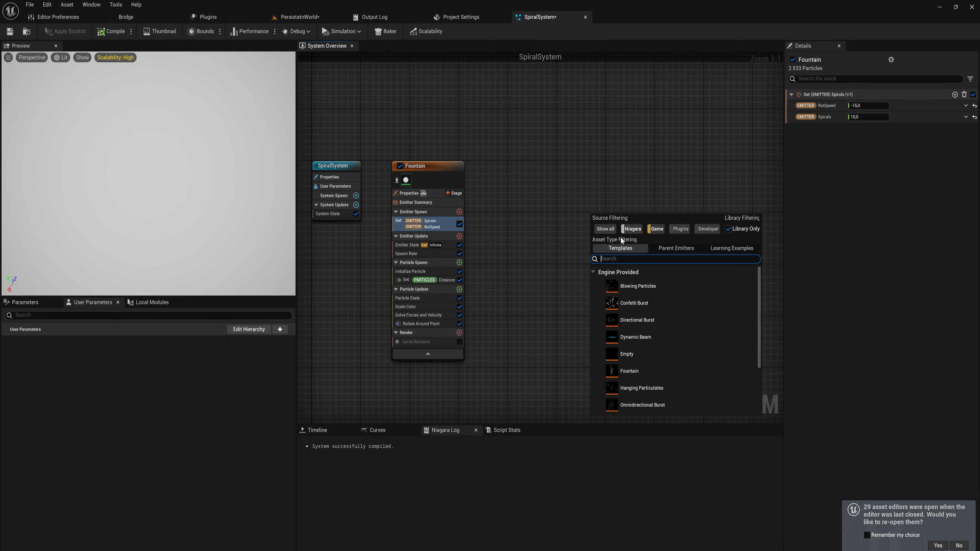
double_click(639, 355)
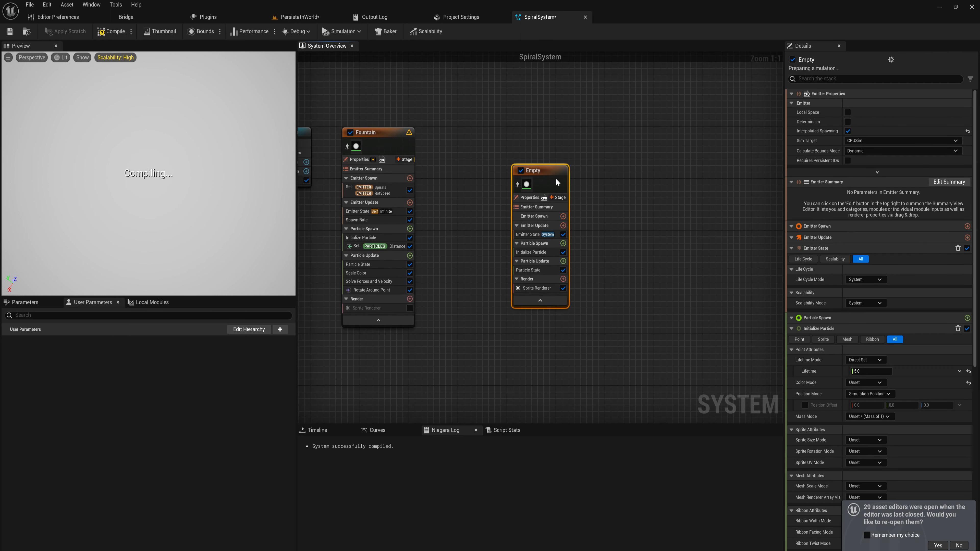
drag(548, 173, 489, 132)
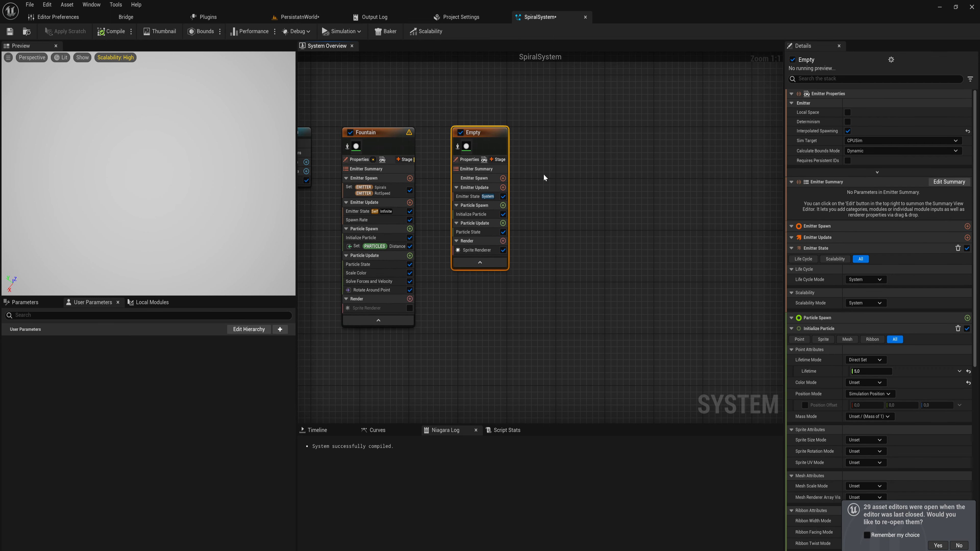
right_drag(544, 177, 593, 211)
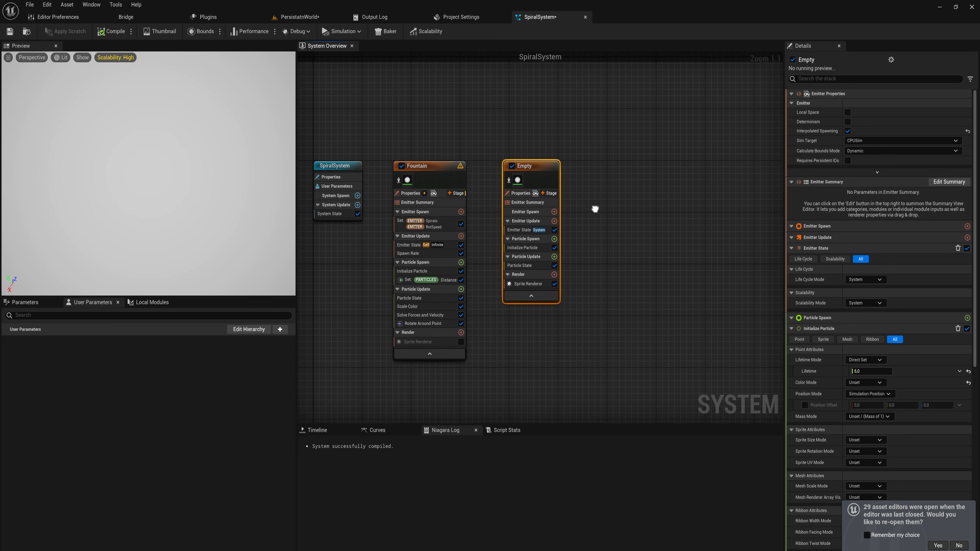
- Replace the Empty emitter's Sprite Renderer with a Ribbon Renderer
click(539, 287)
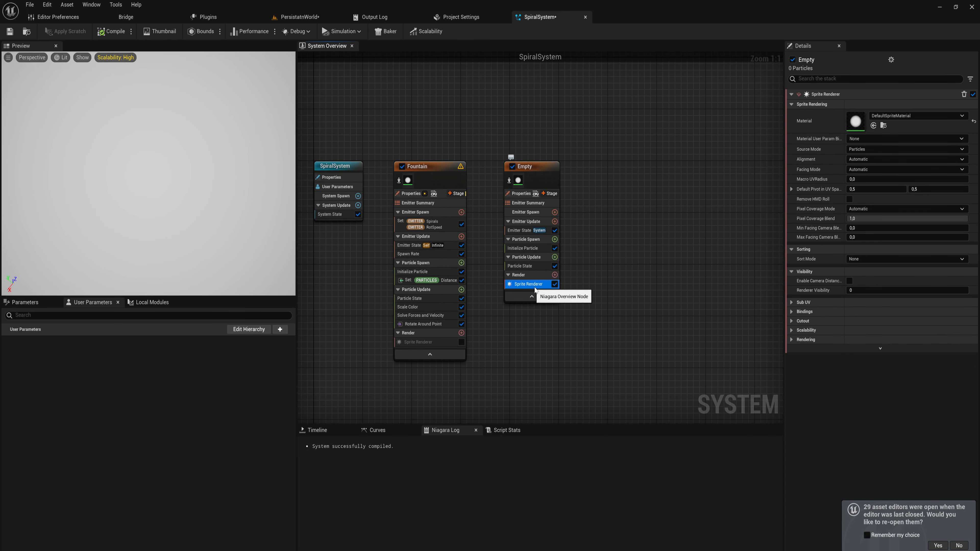
key(Delete)
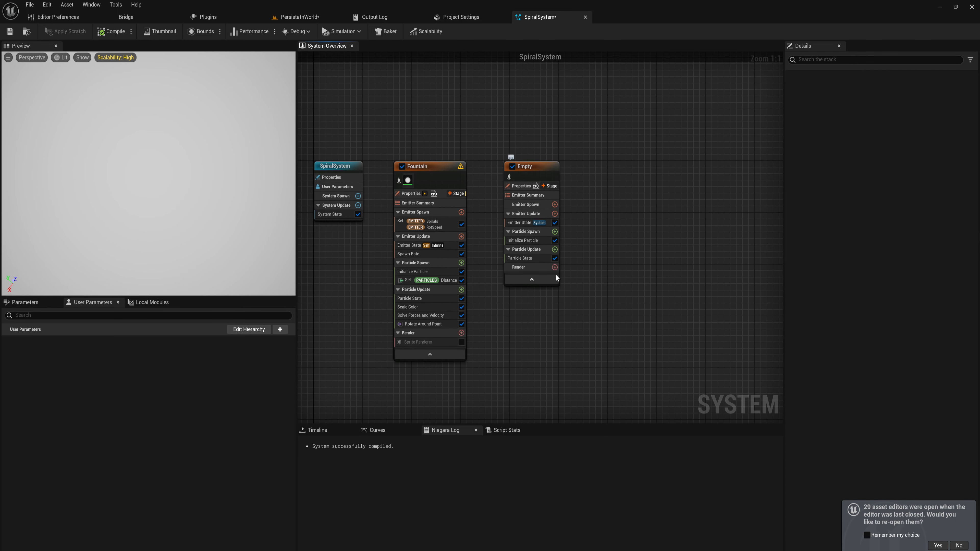
click(554, 267)
text(ribbon)
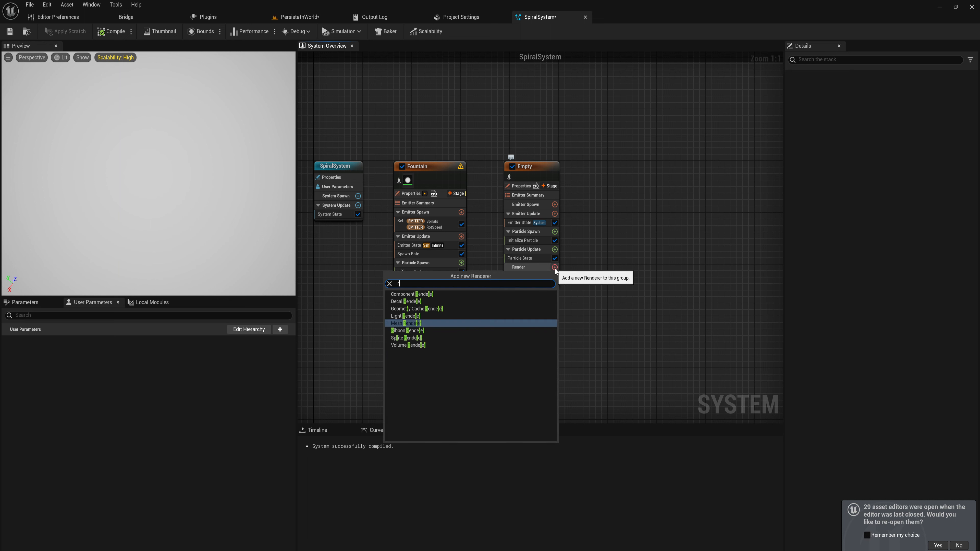
key(Return)
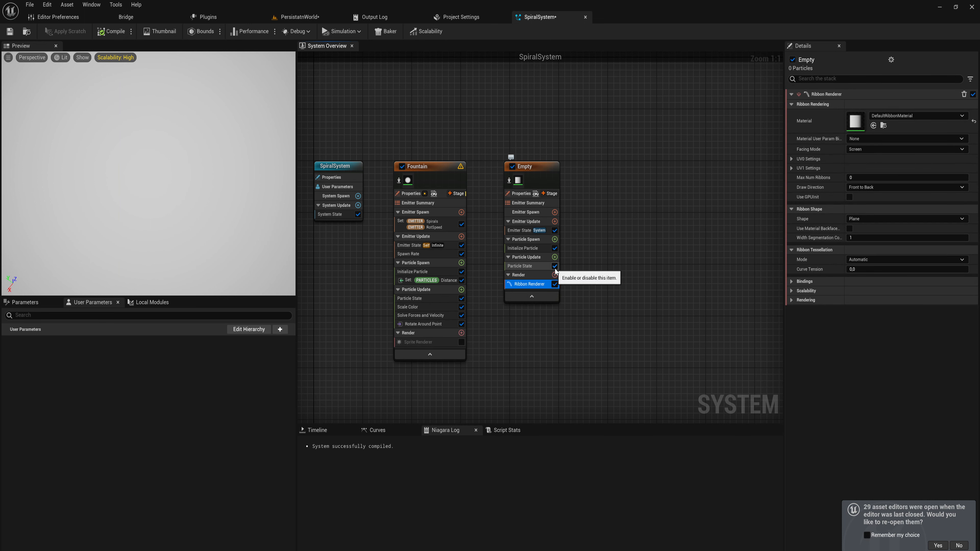
- Re-enable the Fountain emitter's Sprite Renderer
click(526, 163)
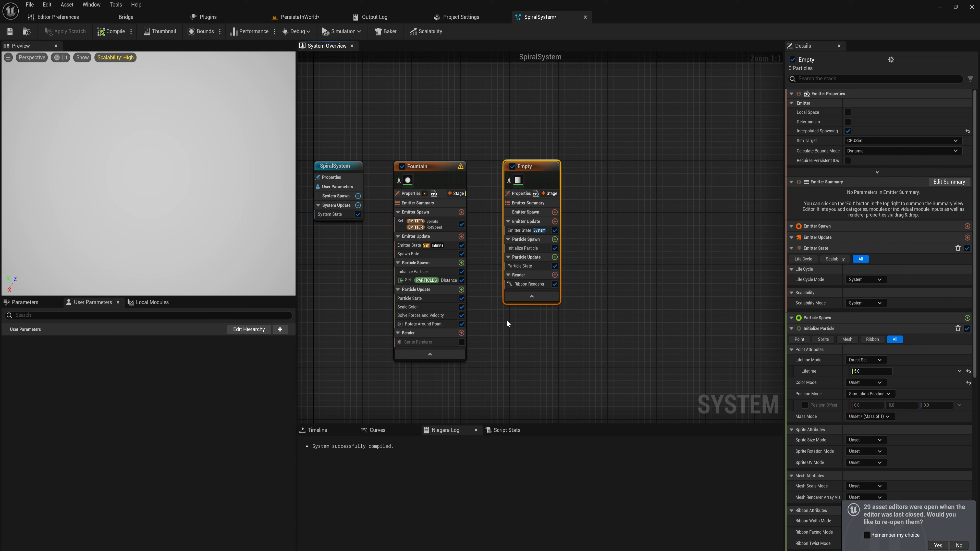
drag(467, 378, 426, 202)
click(462, 342)
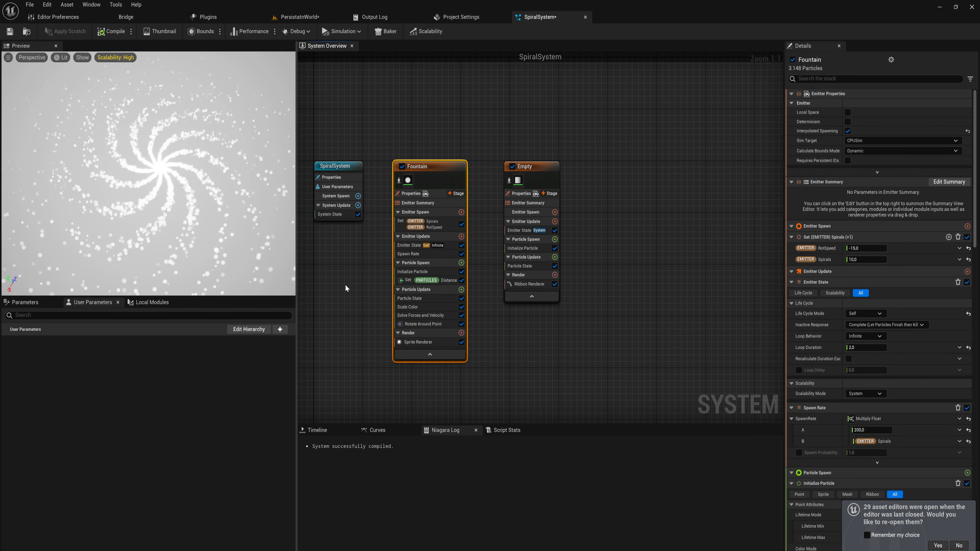
- Add a Generate Location Event module to the Fountain's Particle Update group
click(461, 289)
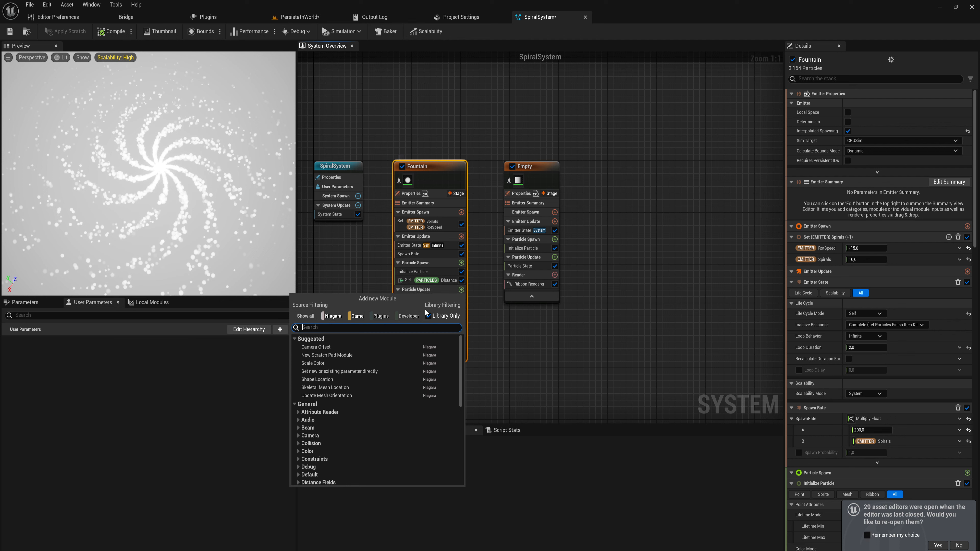
text(genera)
key(Down)
key(Return)
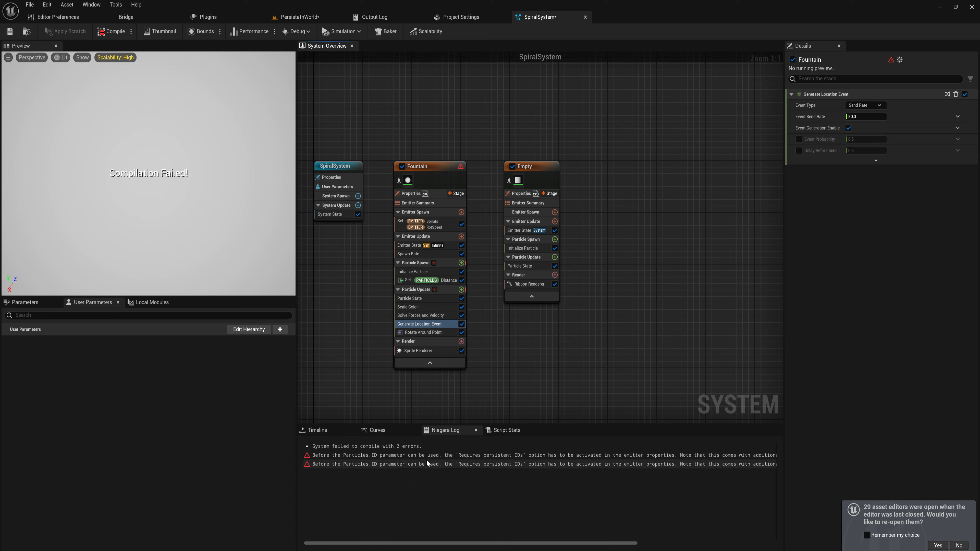
- Enable Requires Persistent IDs in the Fountain's emitter properties
click(433, 168)
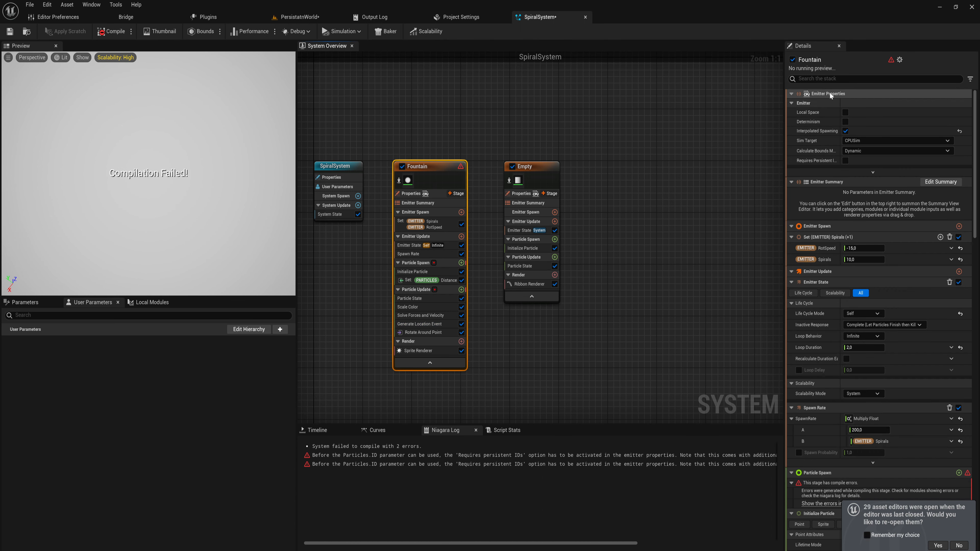
mouse_move(807, 164)
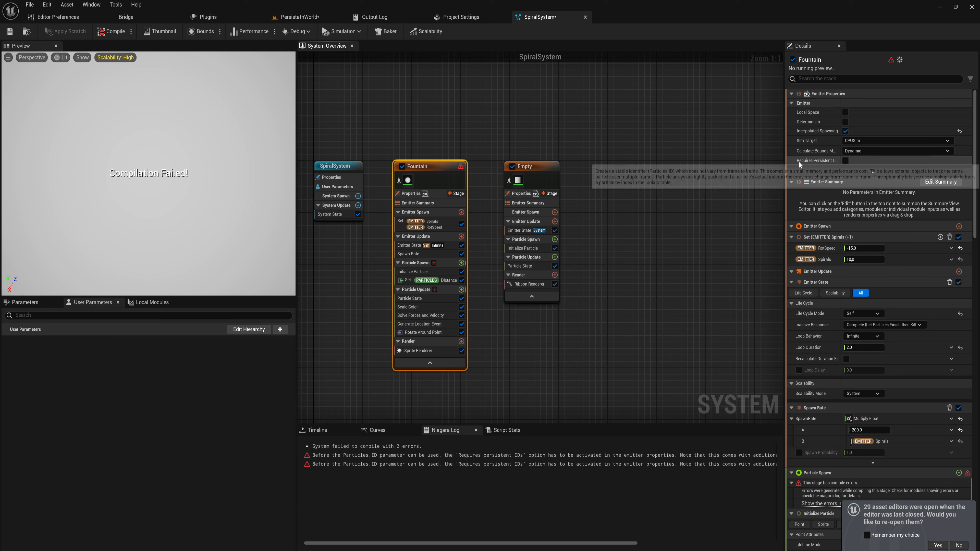
click(844, 161)
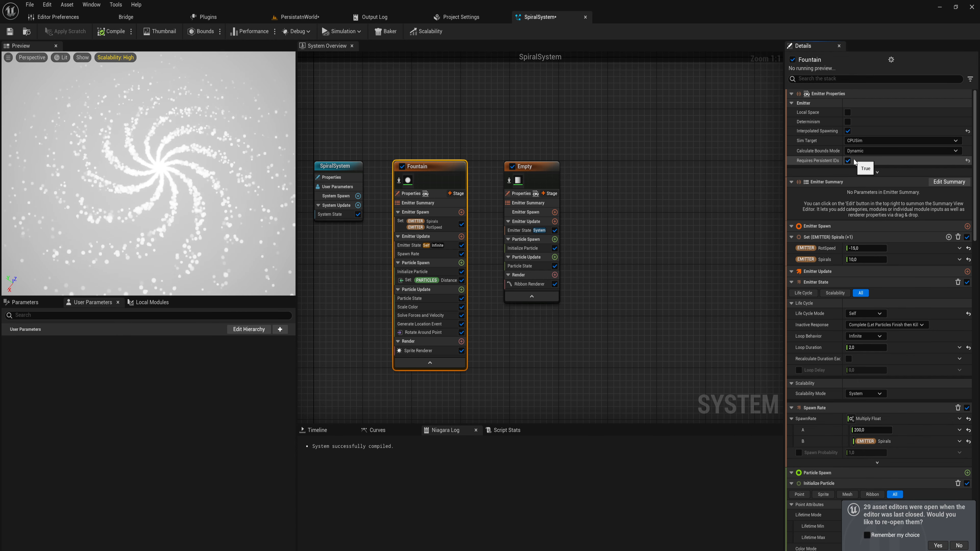
- Try GPUCompute Sim as the Fountain's Sim Target and return it to CPUSim
click(906, 140)
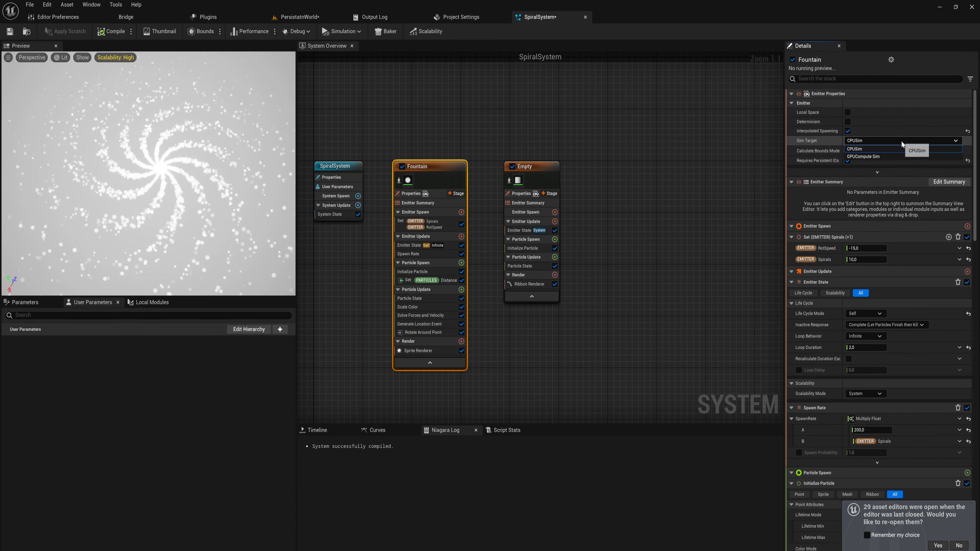
click(882, 156)
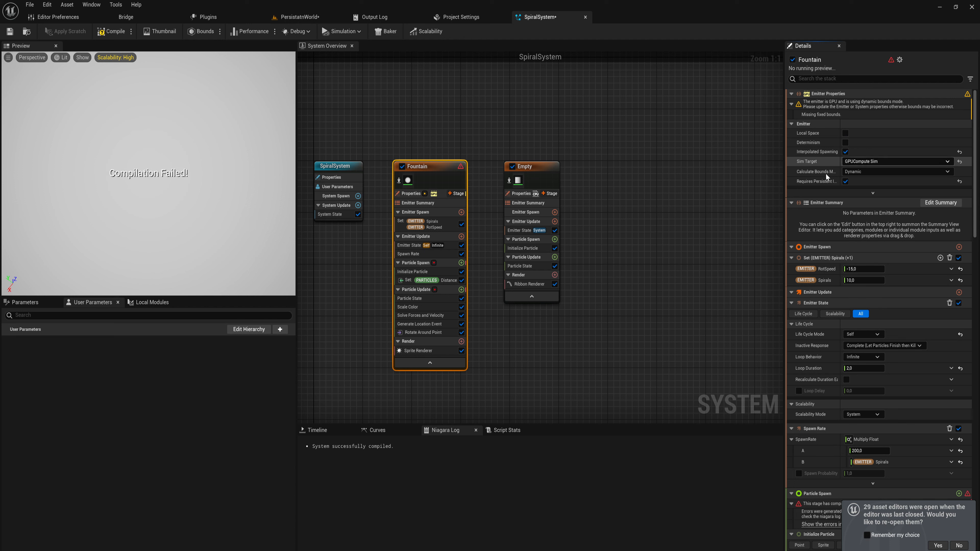
click(882, 162)
click(882, 169)
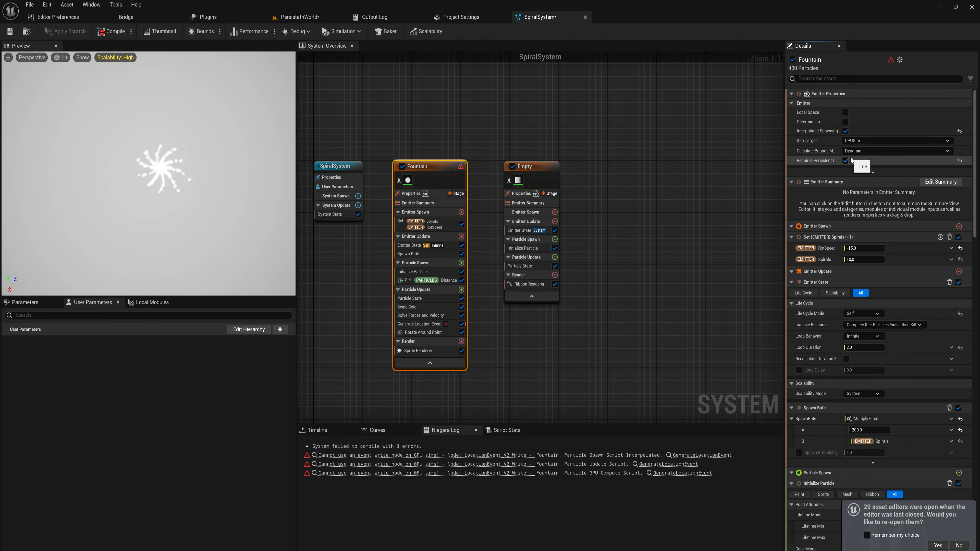
- Add an Event Handler stage to the Empty emitter with the Fountain's Location Event as its Source
drag(538, 169, 525, 169)
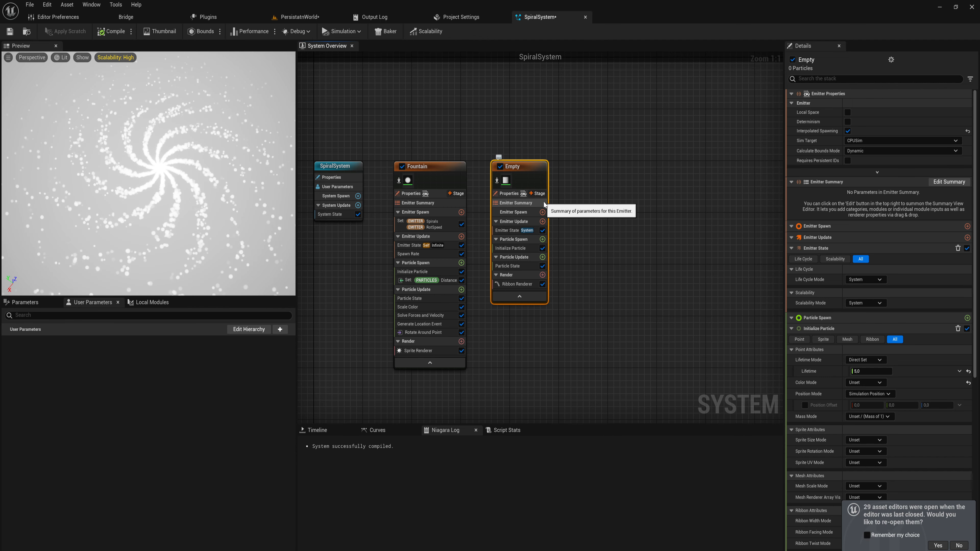
click(539, 194)
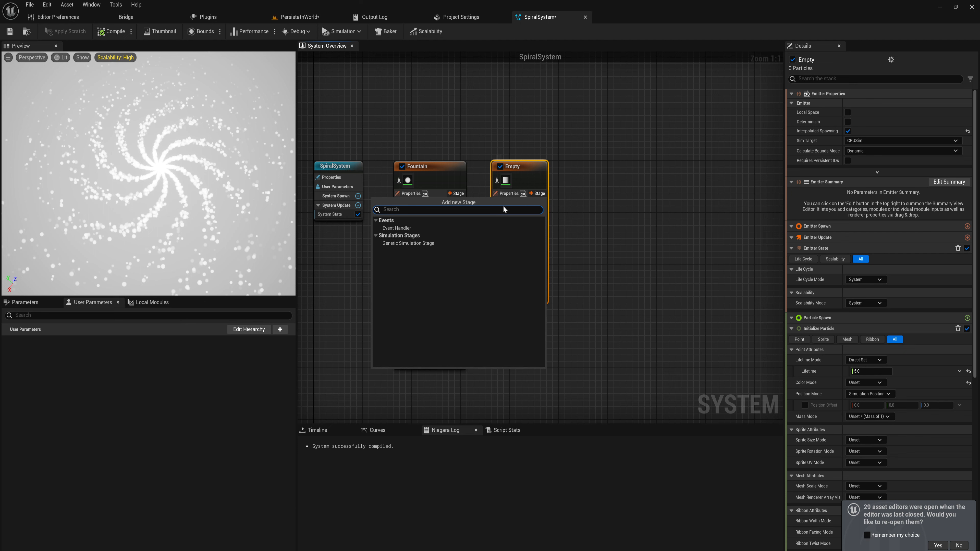
click(434, 228)
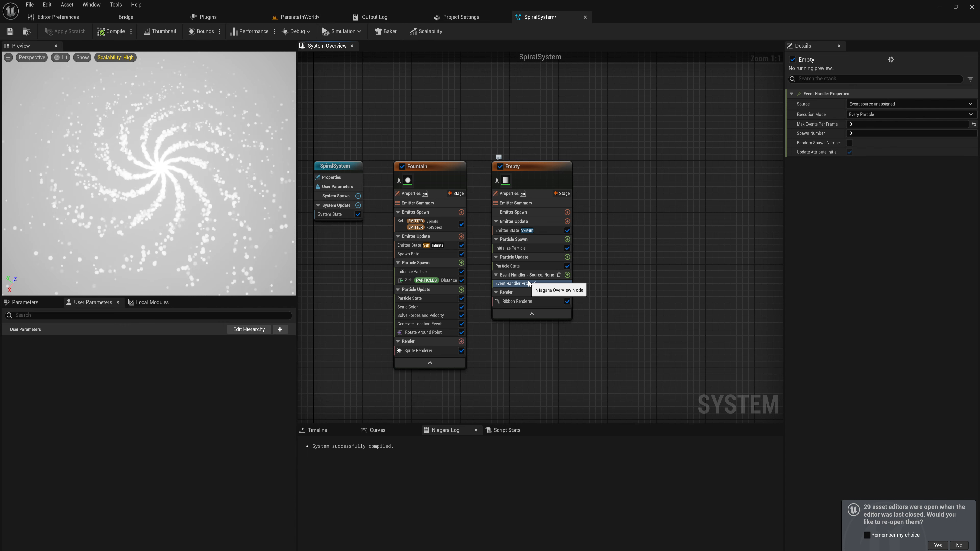
click(868, 104)
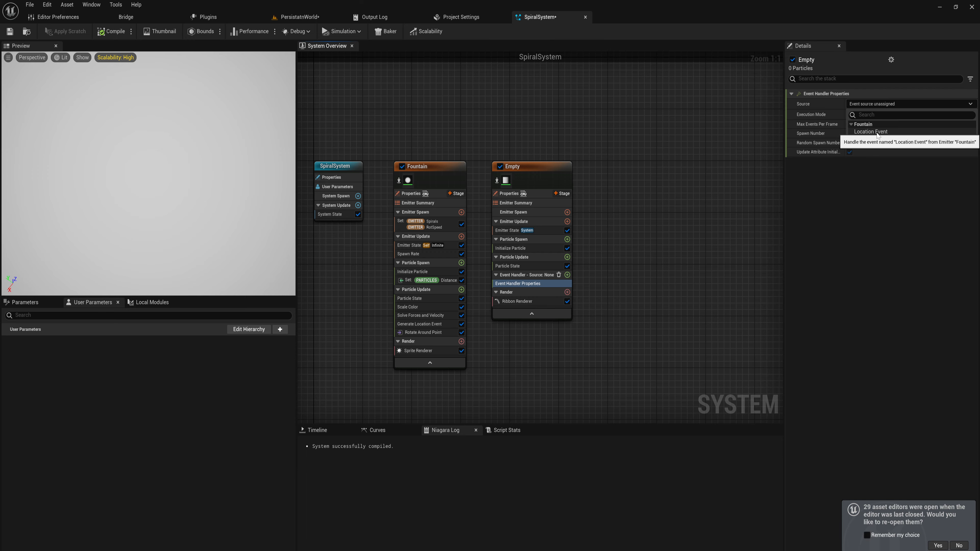
click(860, 132)
- Set the Execution Mode of the Empty emitter's Event Handler to Spawned Particles
click(456, 167)
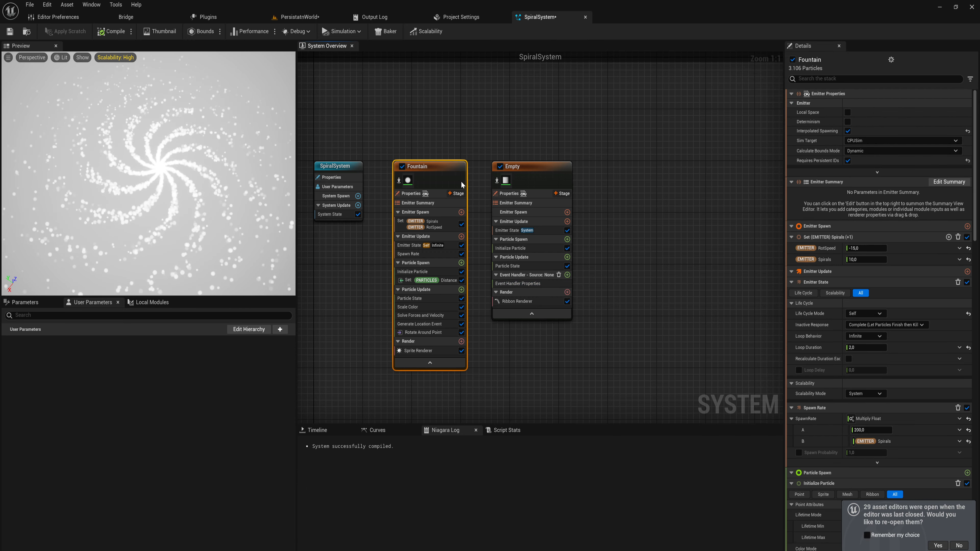
click(537, 171)
click(506, 282)
click(906, 115)
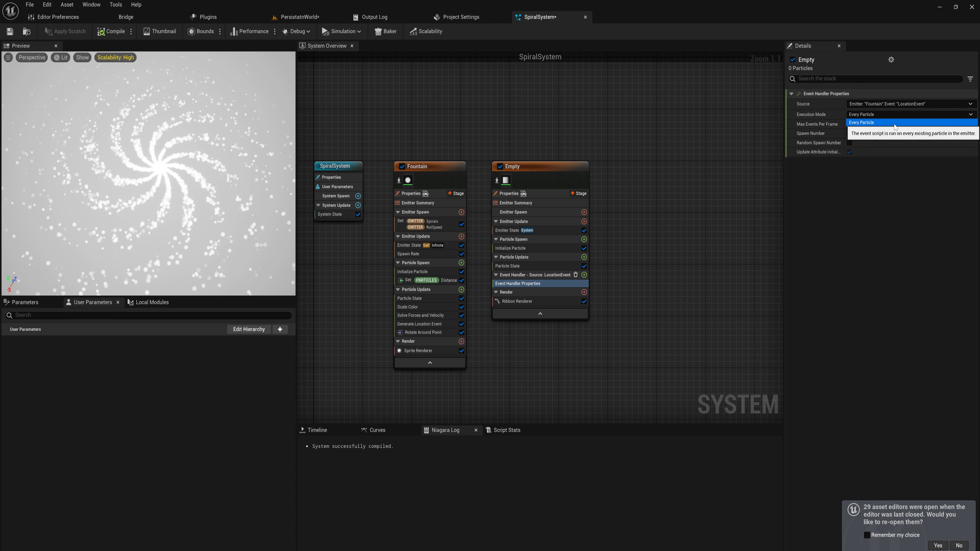
click(876, 131)
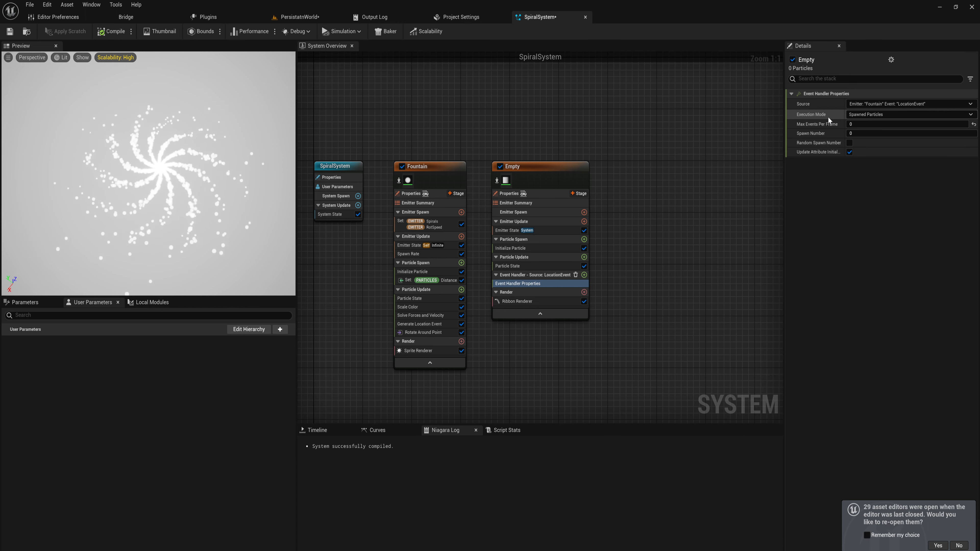
- Set the Spawn Number in the Empty emitter's Event Handler Properties to 1
click(863, 134)
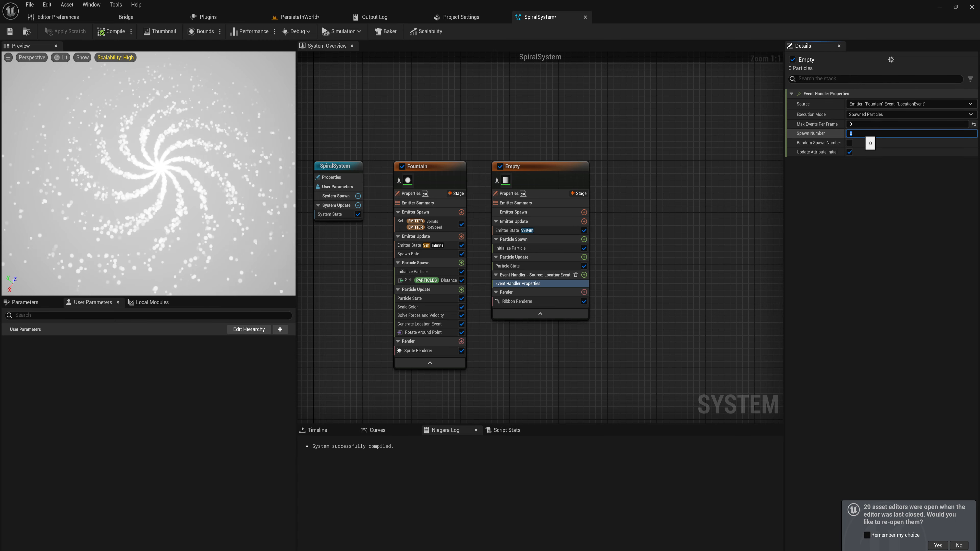
drag(392, 130, 436, 357)
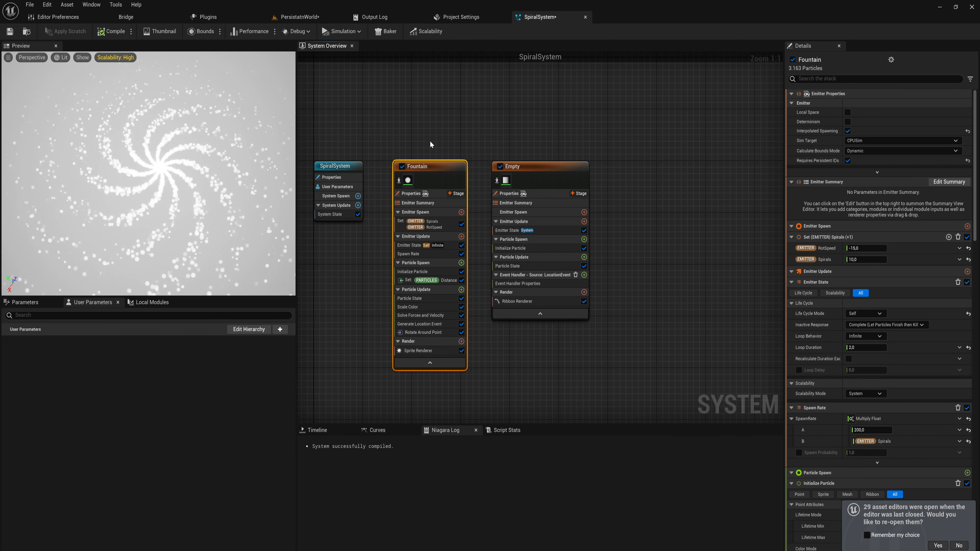
click(542, 177)
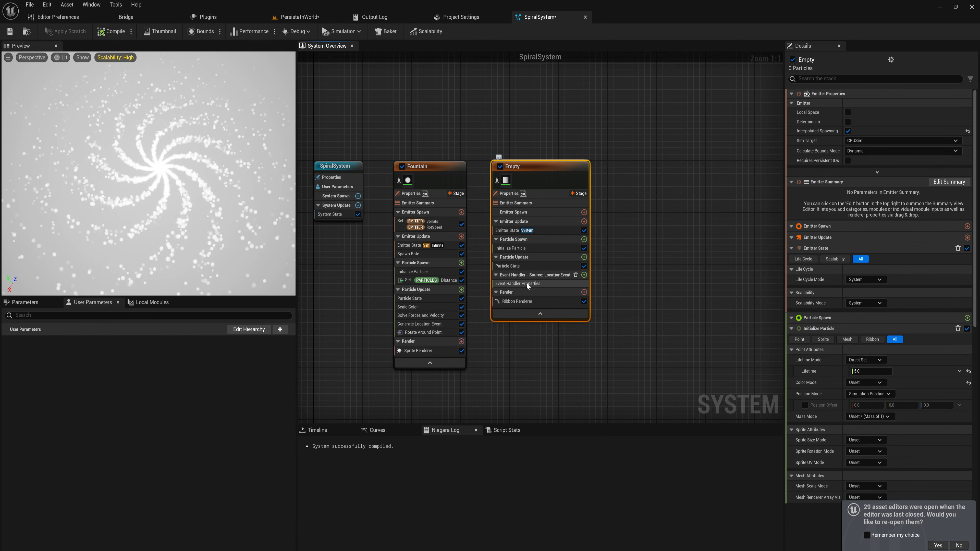
click(527, 284)
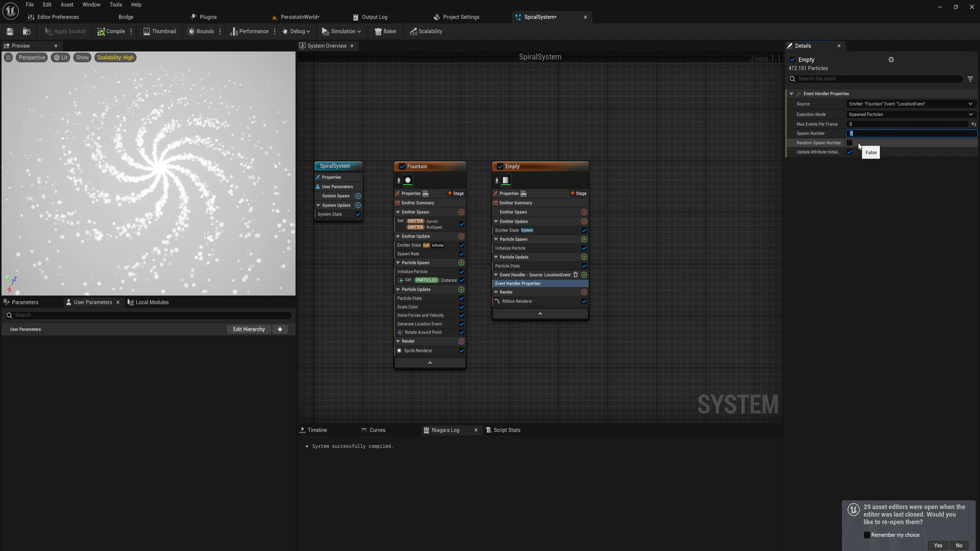
- Add a Receive Location Event module to the Empty emitter's Event Handler and disable the Fountain's Sprite Renderer
click(584, 275)
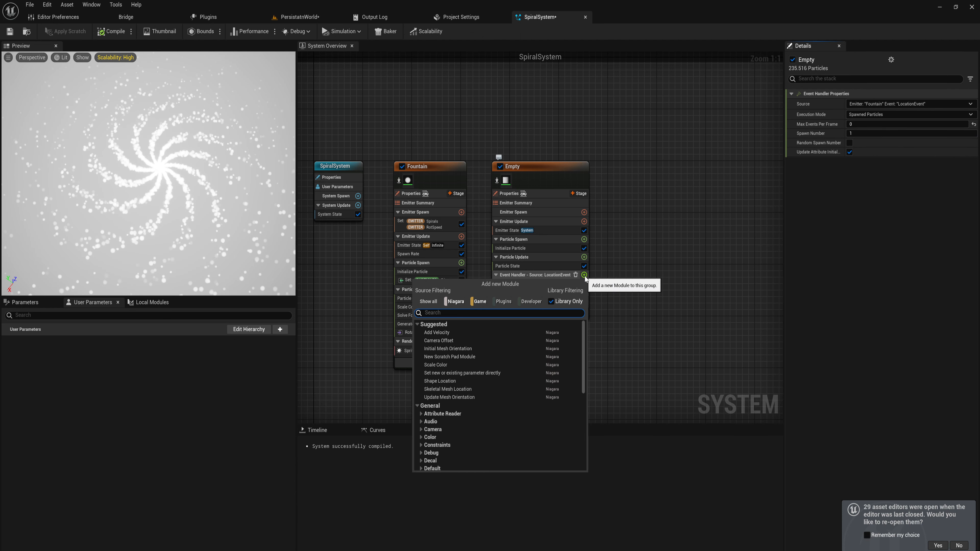
text(rec)
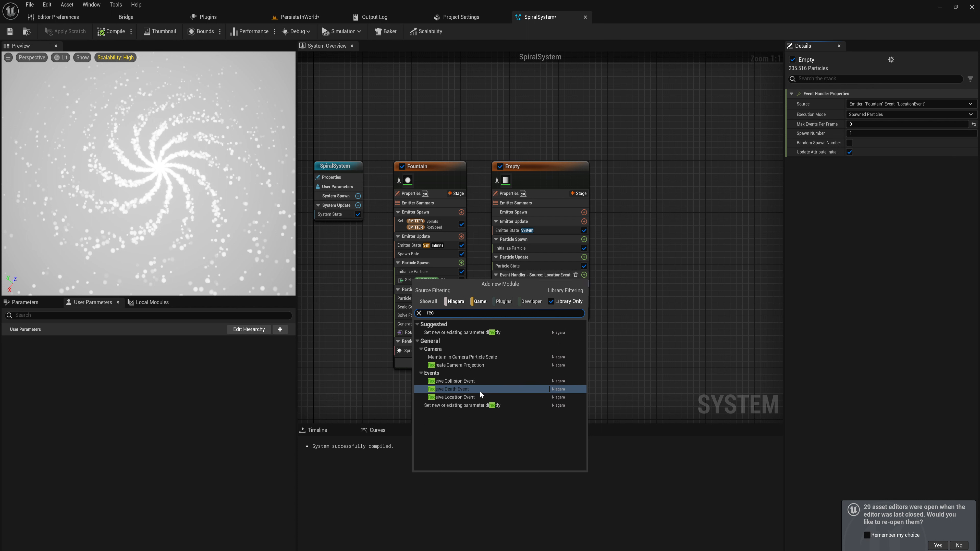
click(477, 396)
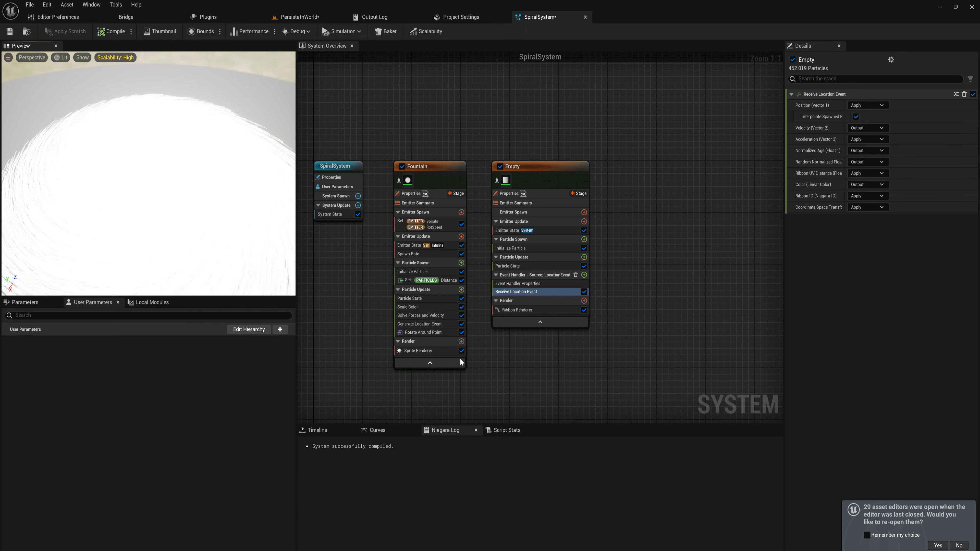
click(461, 351)
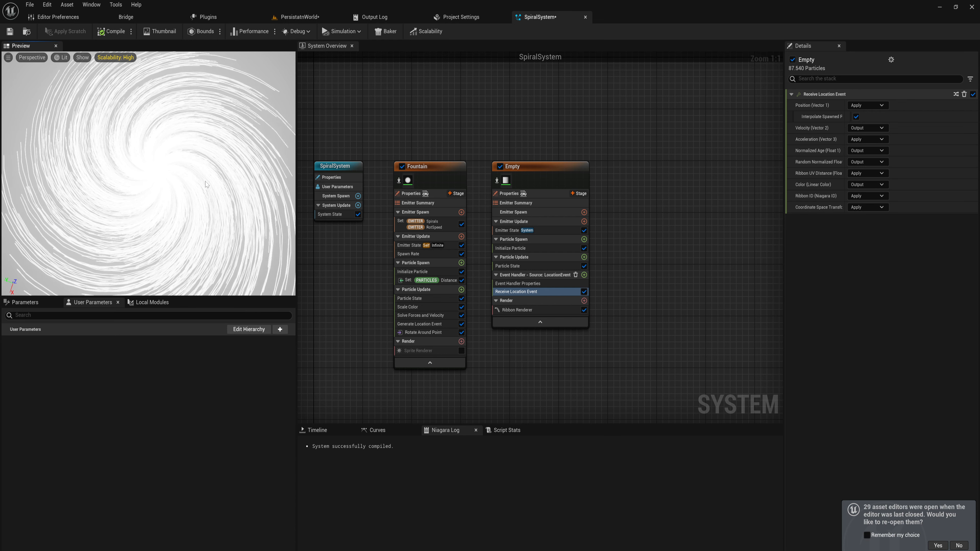
- In the Empty emitter's Initialize Particle module, set Lifetime to 0.2 and Ribbon Width Mode to Direct Set with a Ribbon Width of 1.0
click(538, 249)
click(873, 137)
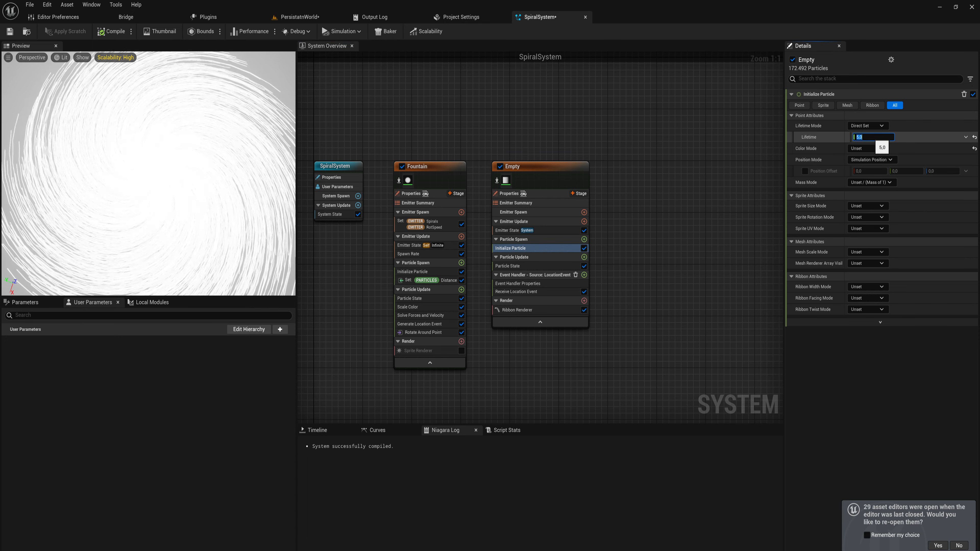
text(0.2)
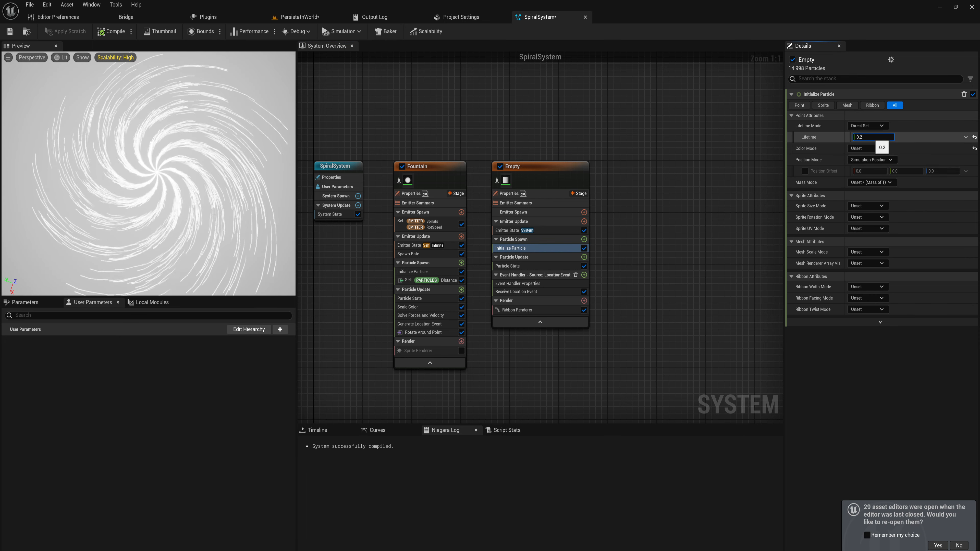
key(Return)
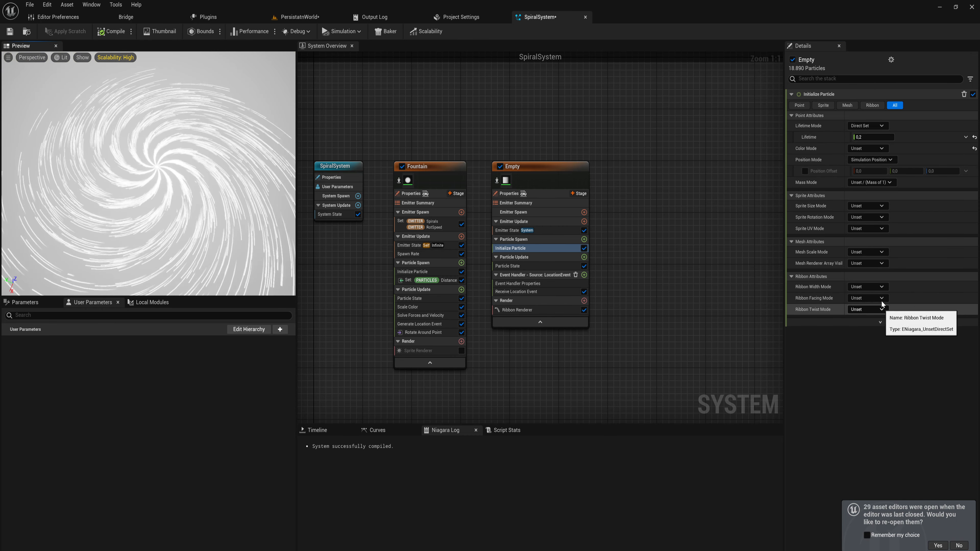
click(881, 288)
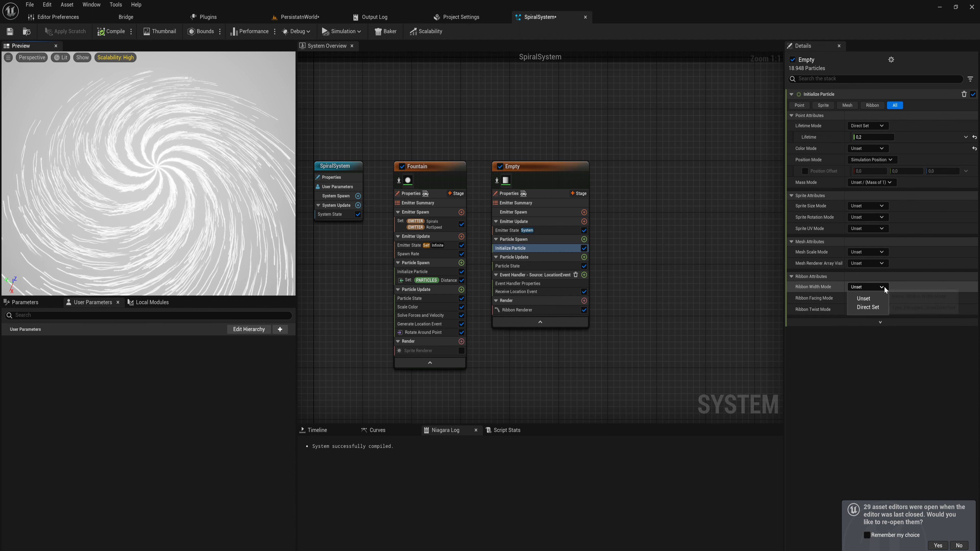
click(868, 308)
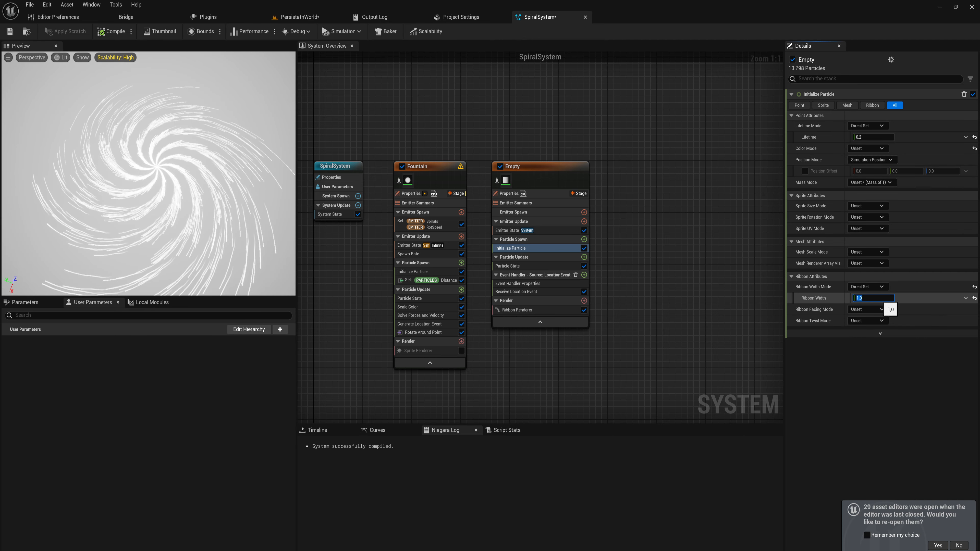
key(Return)
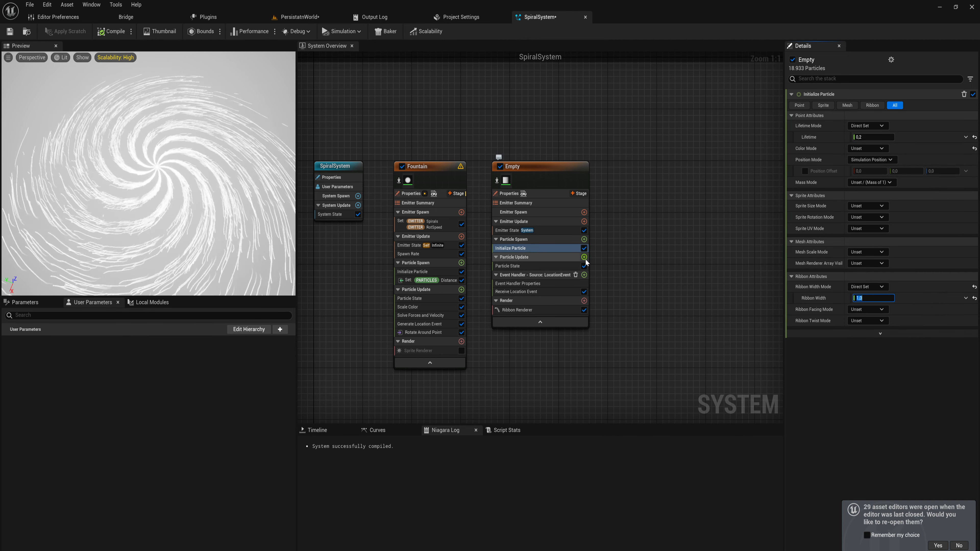
- Add a Scale Ribbon Width module to the Empty emitter's Particle Update group
click(584, 257)
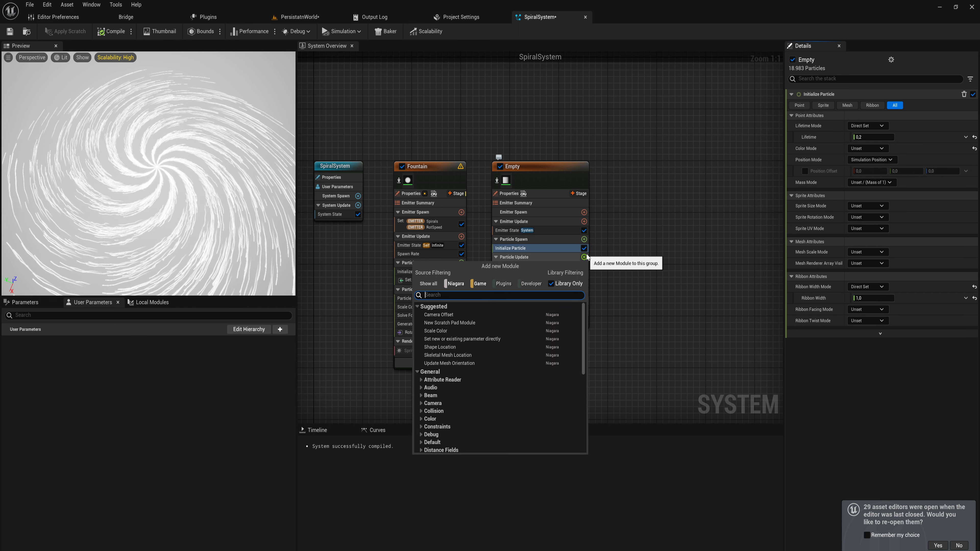
text(width)
key(Down)
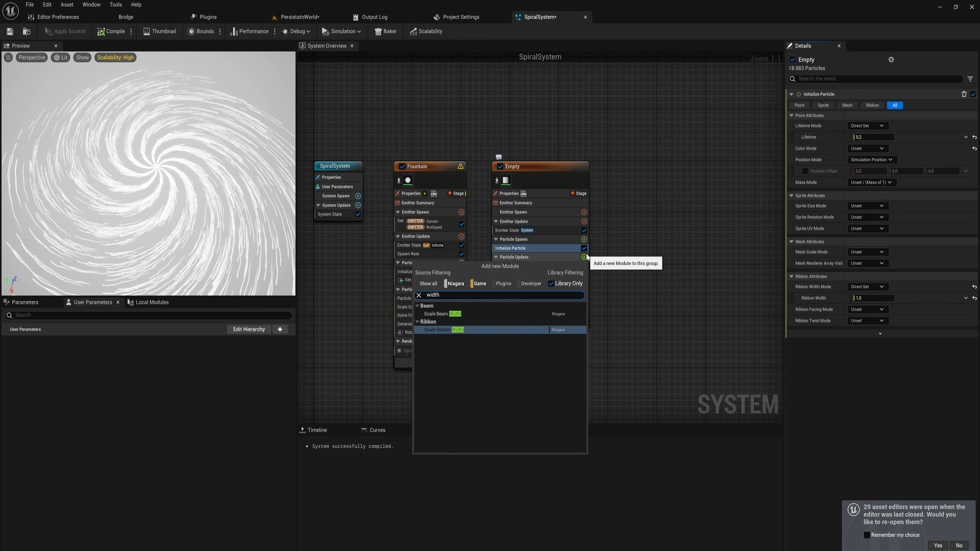
key(Return)
- Drive Ribbon Width Scale with Float from Curve and add a curve key at about 0.8 with value 0.85
click(965, 106)
text(curve)
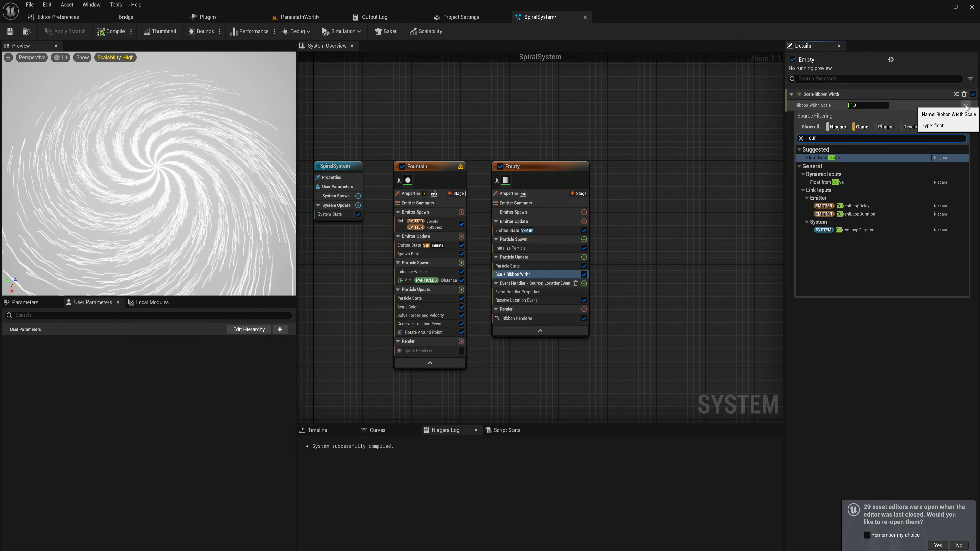
key(Return)
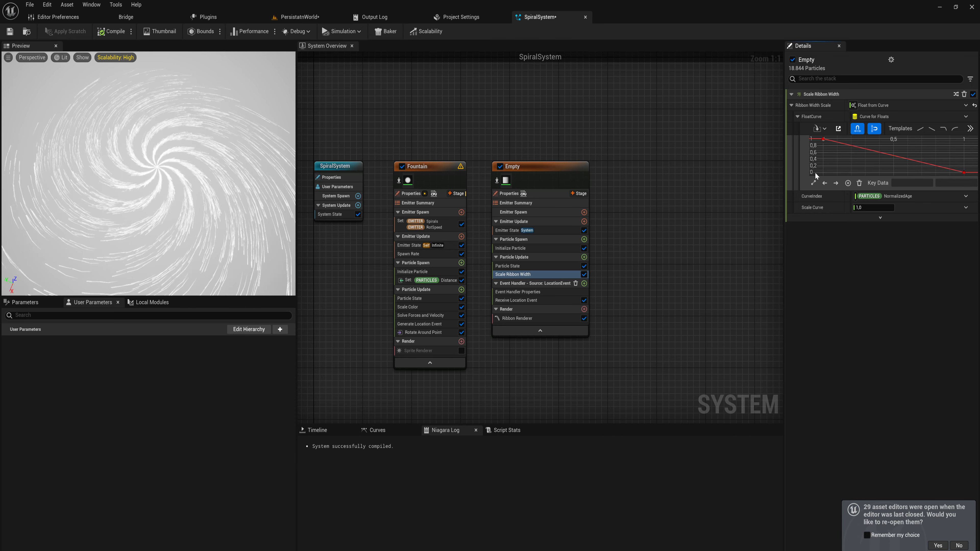
drag(963, 172, 936, 146)
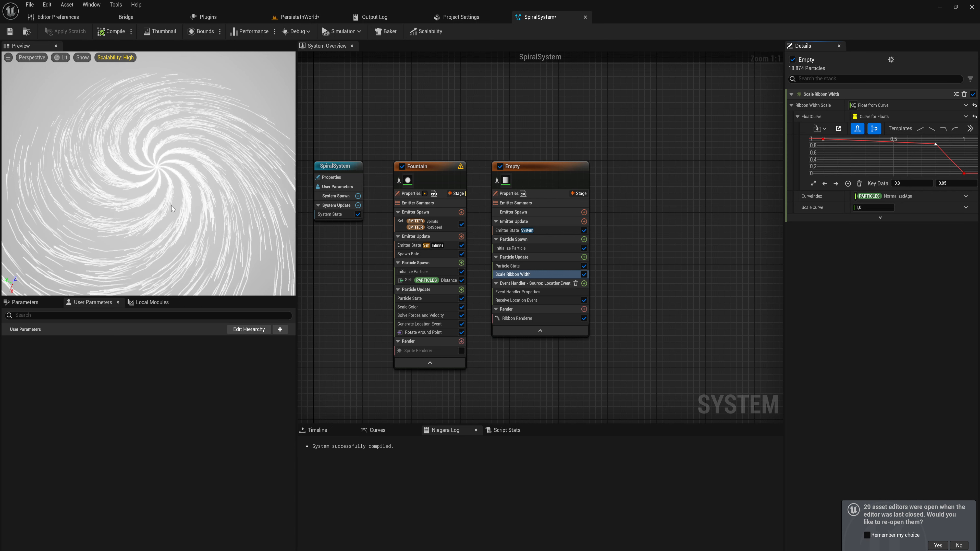
- Add a Scale Color module to the Empty emitter's Particle Update group with Scale Mode set to RGBA Linear Color Curve
click(584, 257)
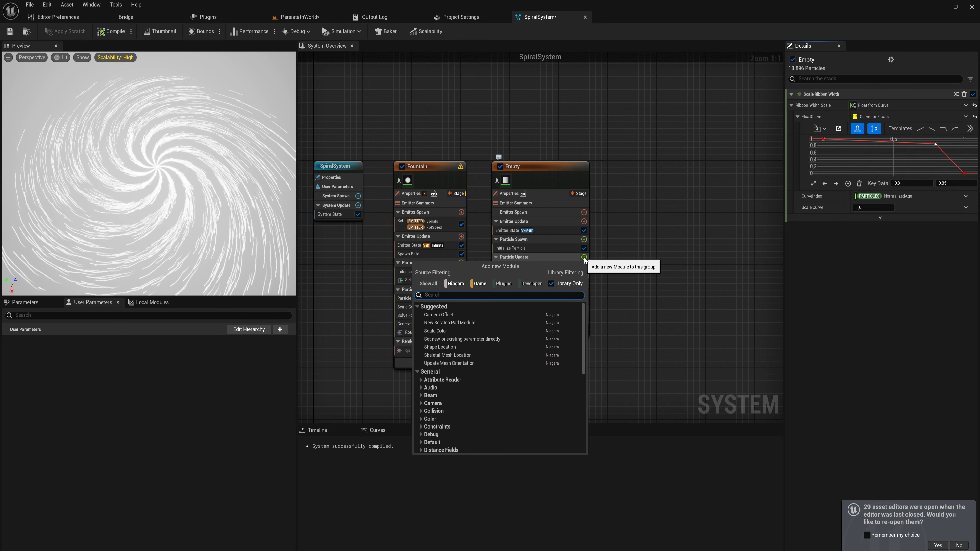
text(scale)
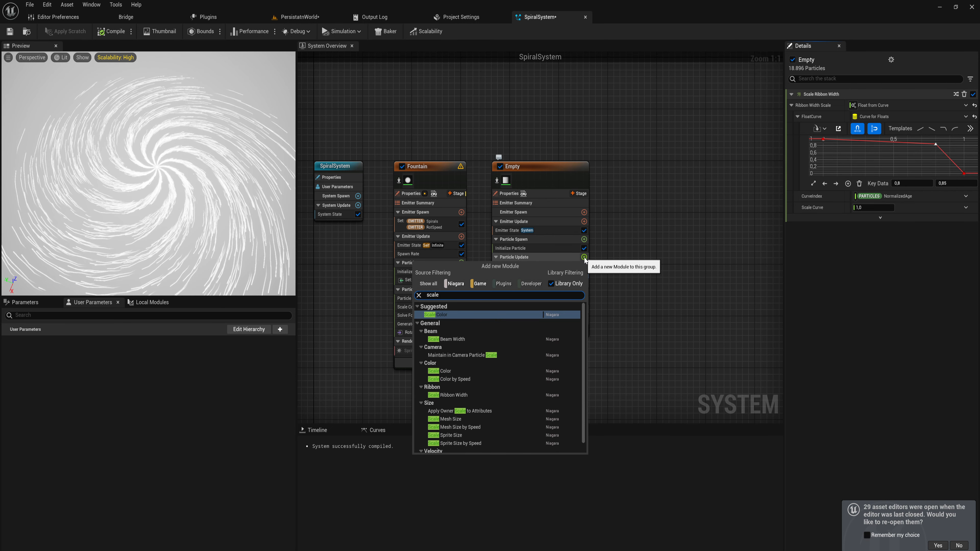
key(Return)
click(877, 105)
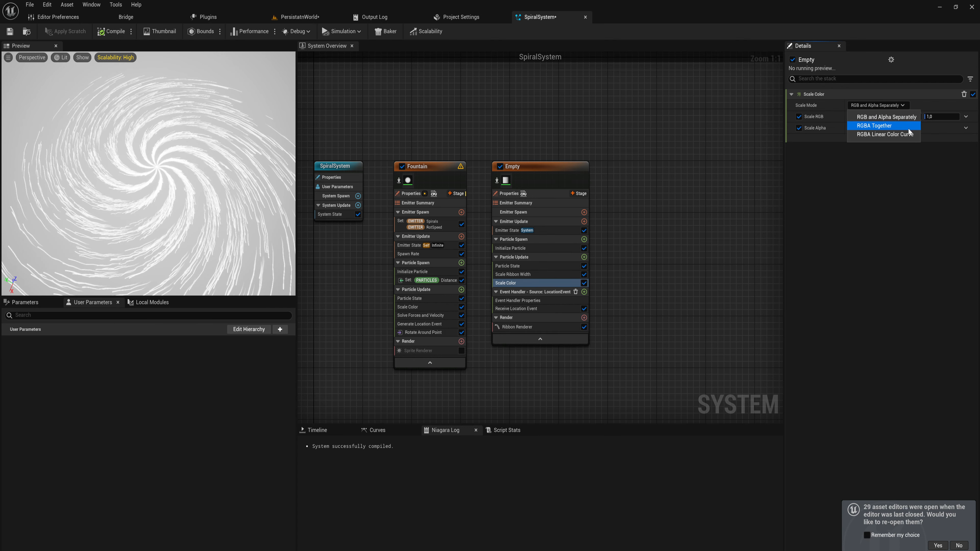
click(882, 134)
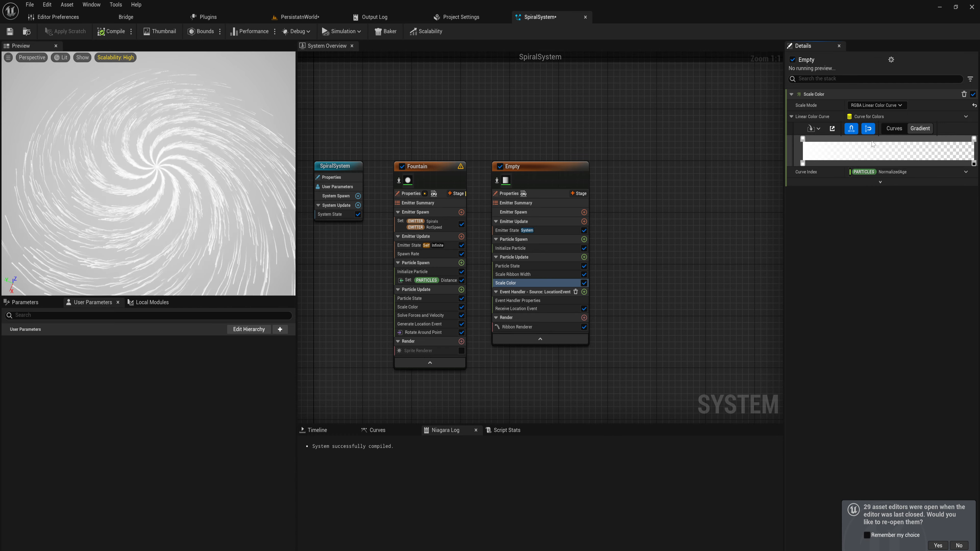
- Set the starting colour stop of the Scale Color gradient to blue, hex sRGB 008AFFFF
click(803, 140)
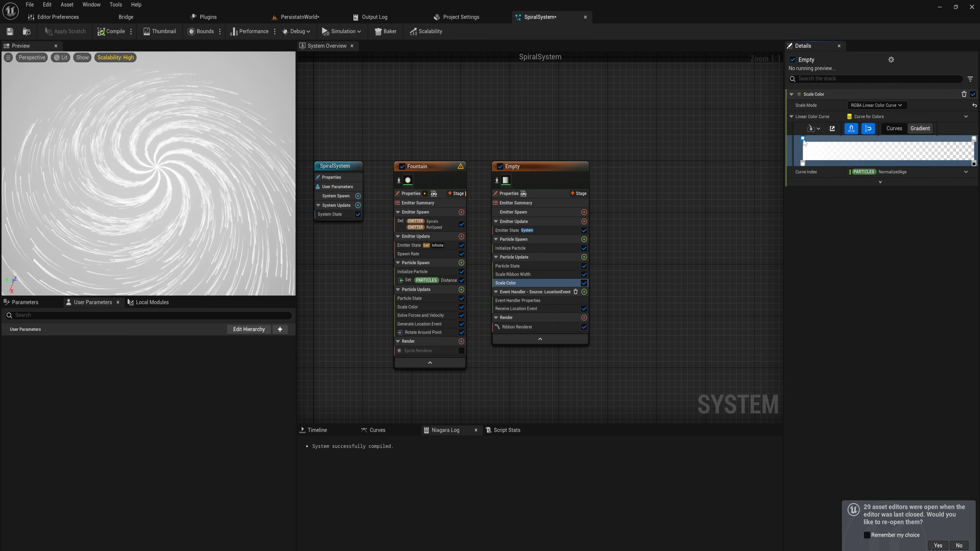
double_click(803, 139)
click(831, 186)
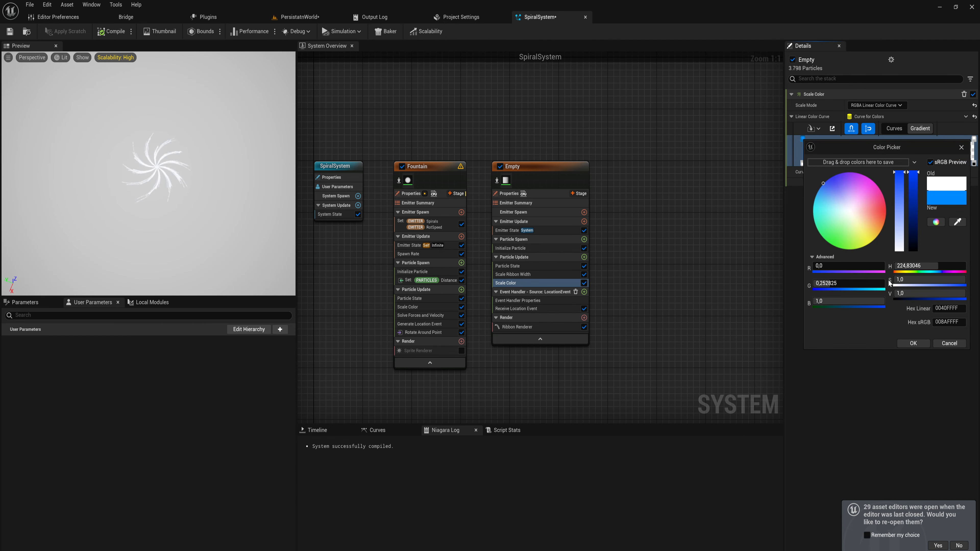
click(913, 343)
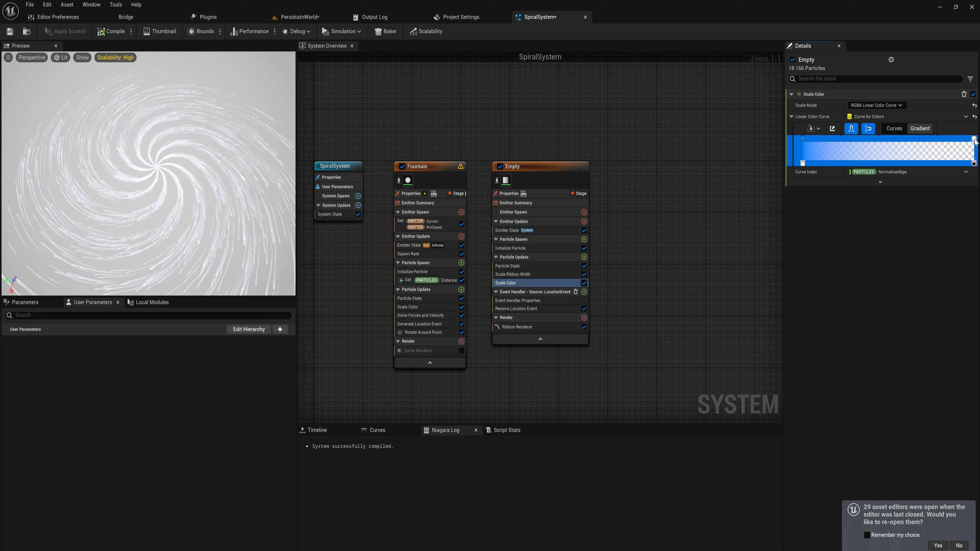
- Set the ending colour stop of the Scale Color gradient to green, hex sRGB 5EFF31FF
double_click(973, 138)
click(836, 245)
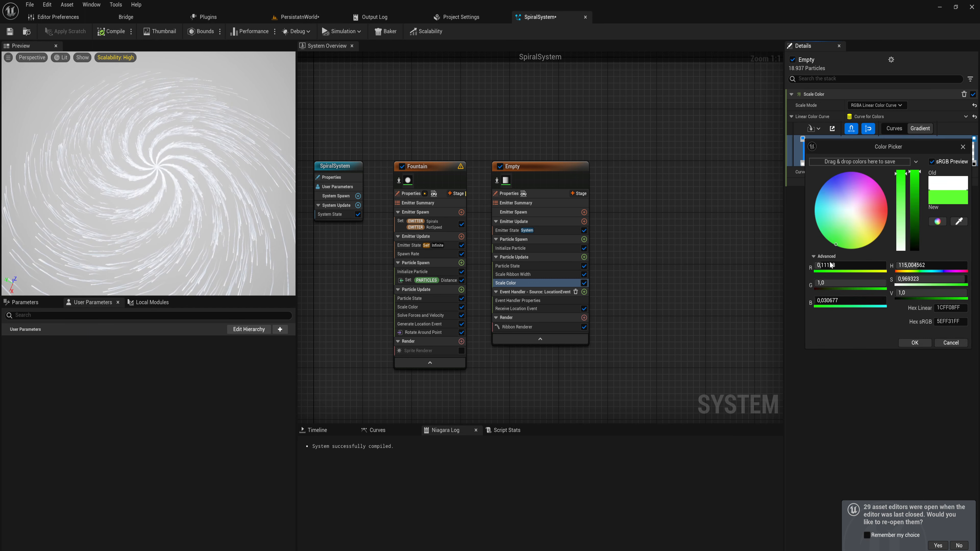
click(914, 343)
- Move the green colour stop to just before the gradient's middle and set the ending opacity stop to 0.25
drag(973, 138, 867, 142)
double_click(867, 139)
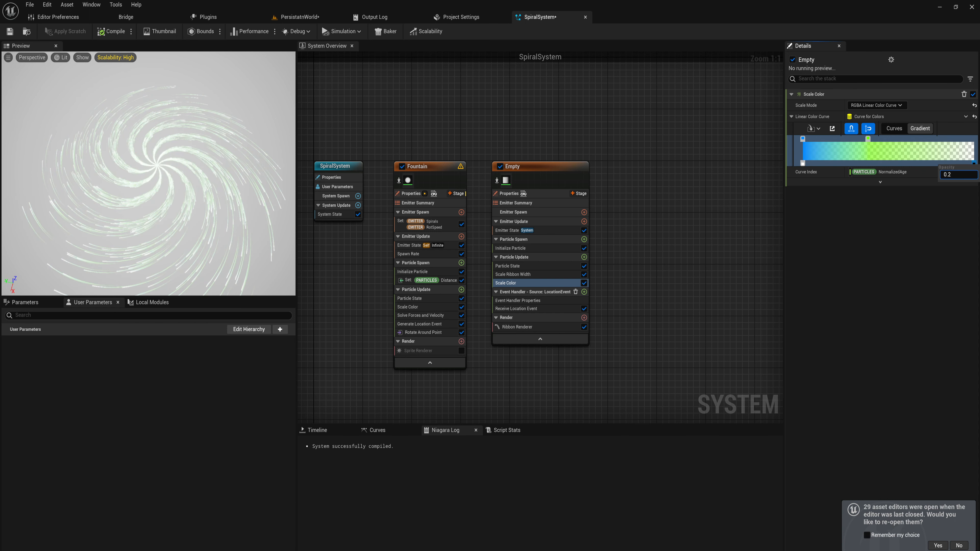
key(Return)
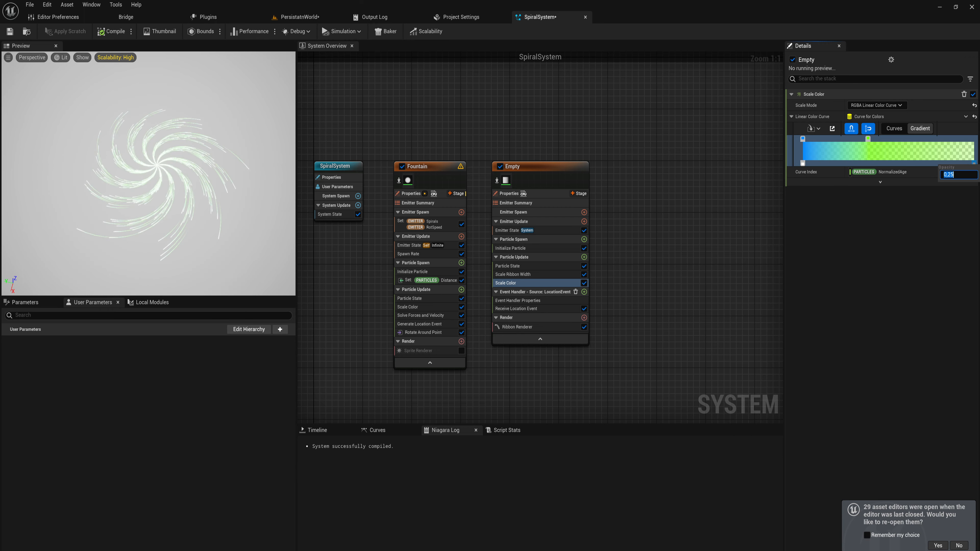
click(925, 253)
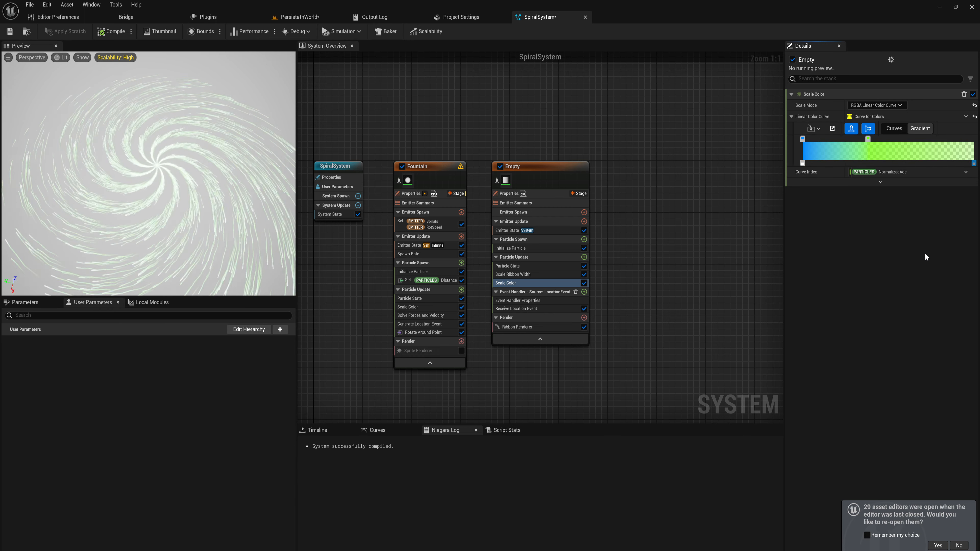
- Shift the gradient's blue stop to about one third and the green stop to about two thirds of its length
drag(803, 138, 835, 143)
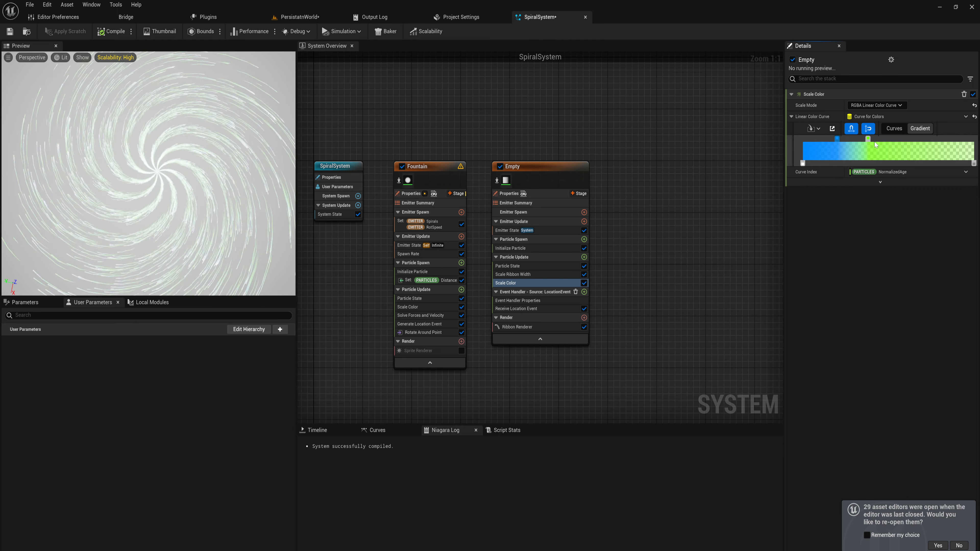
drag(868, 139, 920, 144)
drag(837, 138, 863, 142)
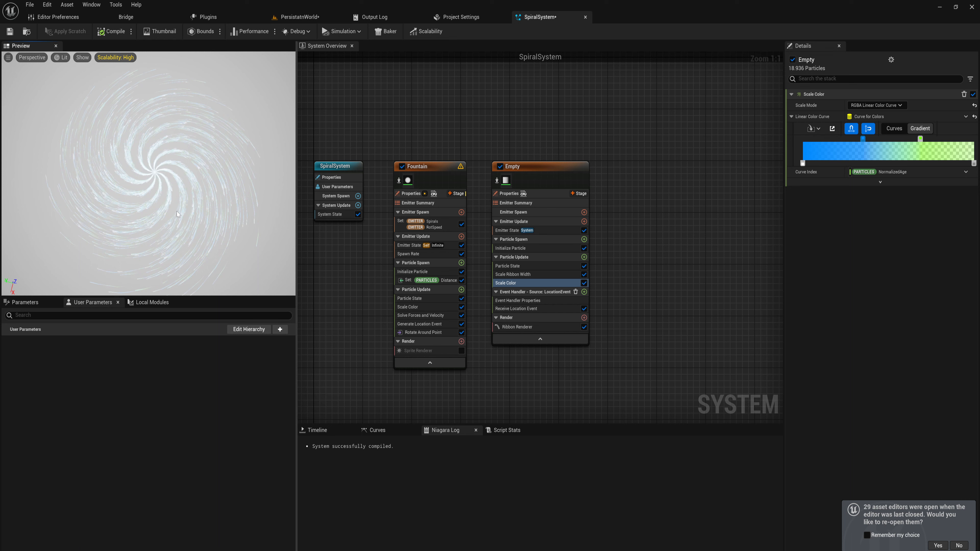
- Replace the Fountain emitter's Spawn Rate module with Spawn Burst Instantaneous and set its Spawn Count to 2500
mouse_move(176, 214)
mouse_down()
mouse_move(176, 178)
mouse_move(175, 206)
mouse_up()
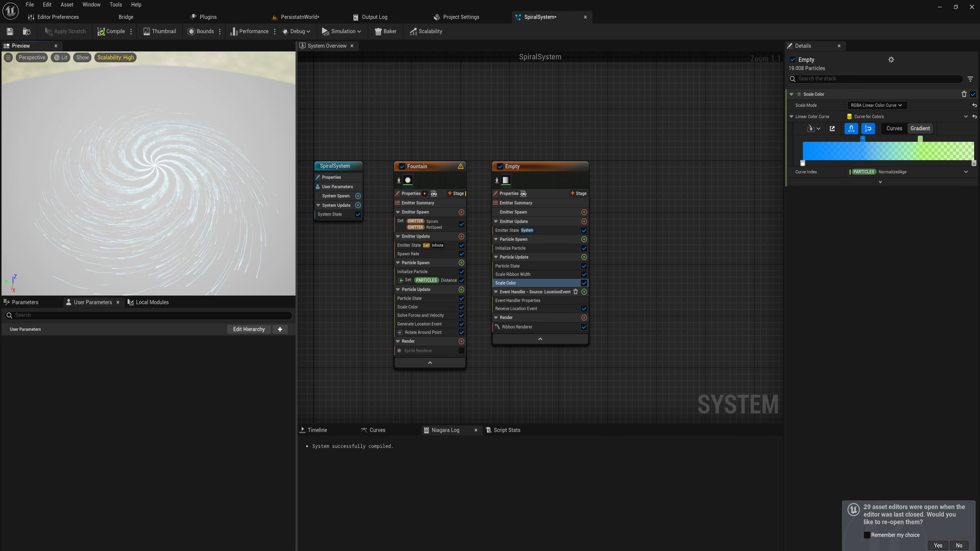
click(435, 254)
key(Delete)
click(461, 237)
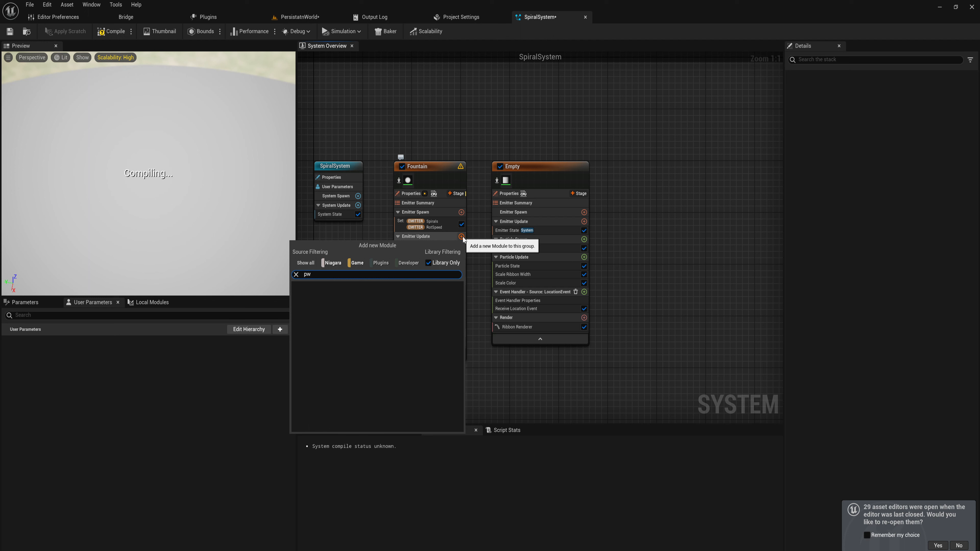
key(Escape)
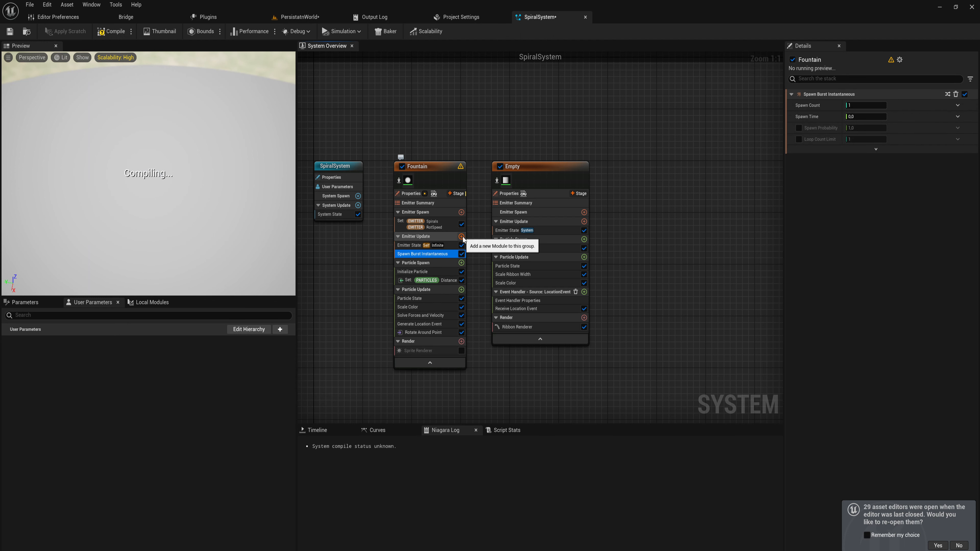
text(2500)
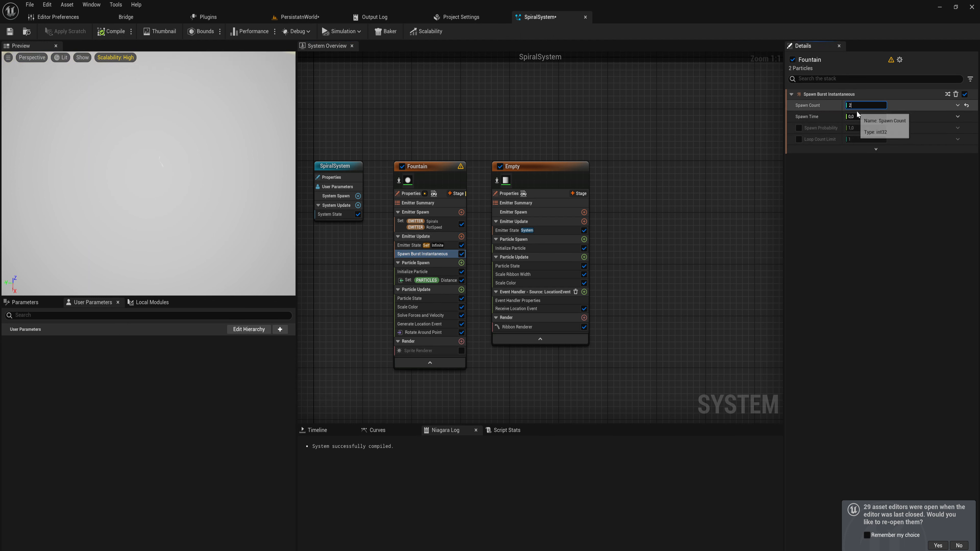
key(Return)
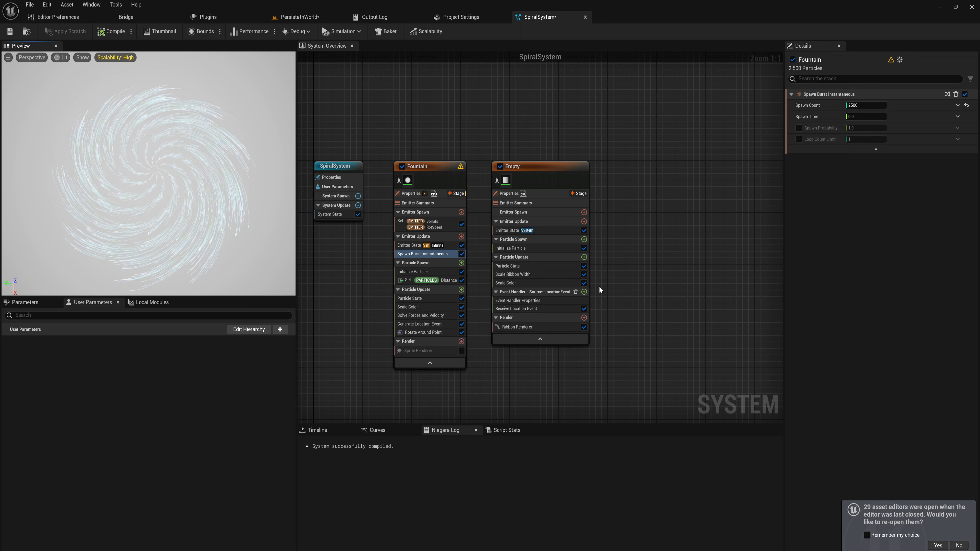
- Add a Jitter Position module to the Empty emitter's Particle Update and show the spiral in the PersistatnWorld level
drag(538, 142, 563, 291)
click(584, 257)
text(jitt)
key(Return)
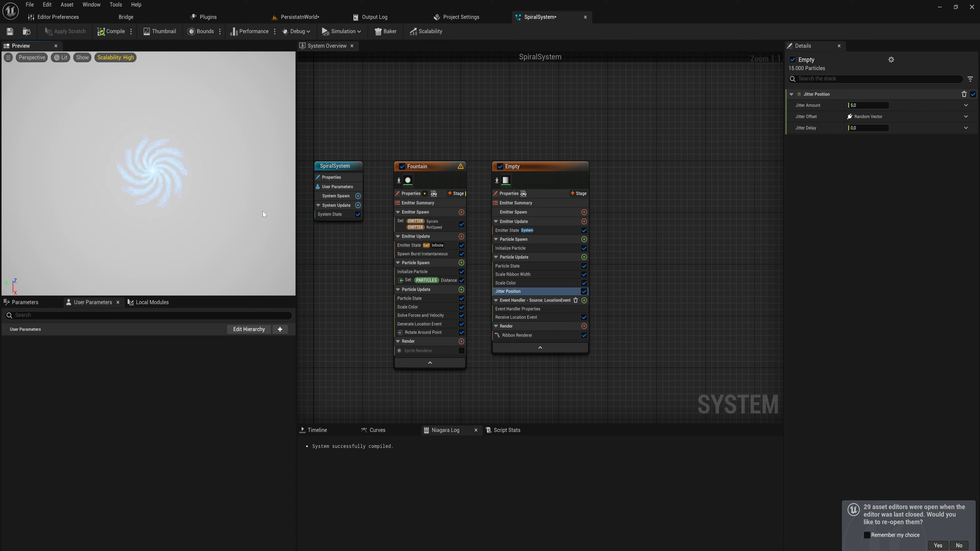
click(300, 17)
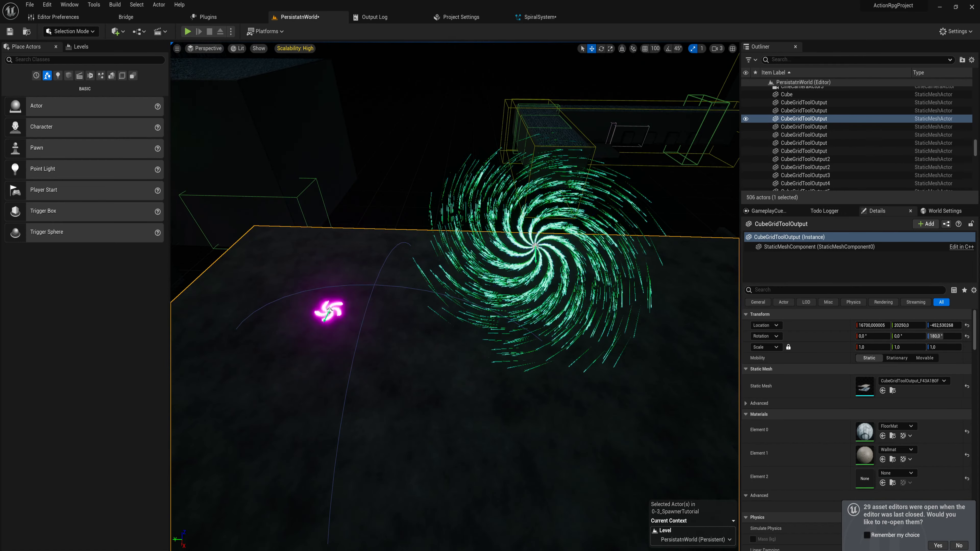